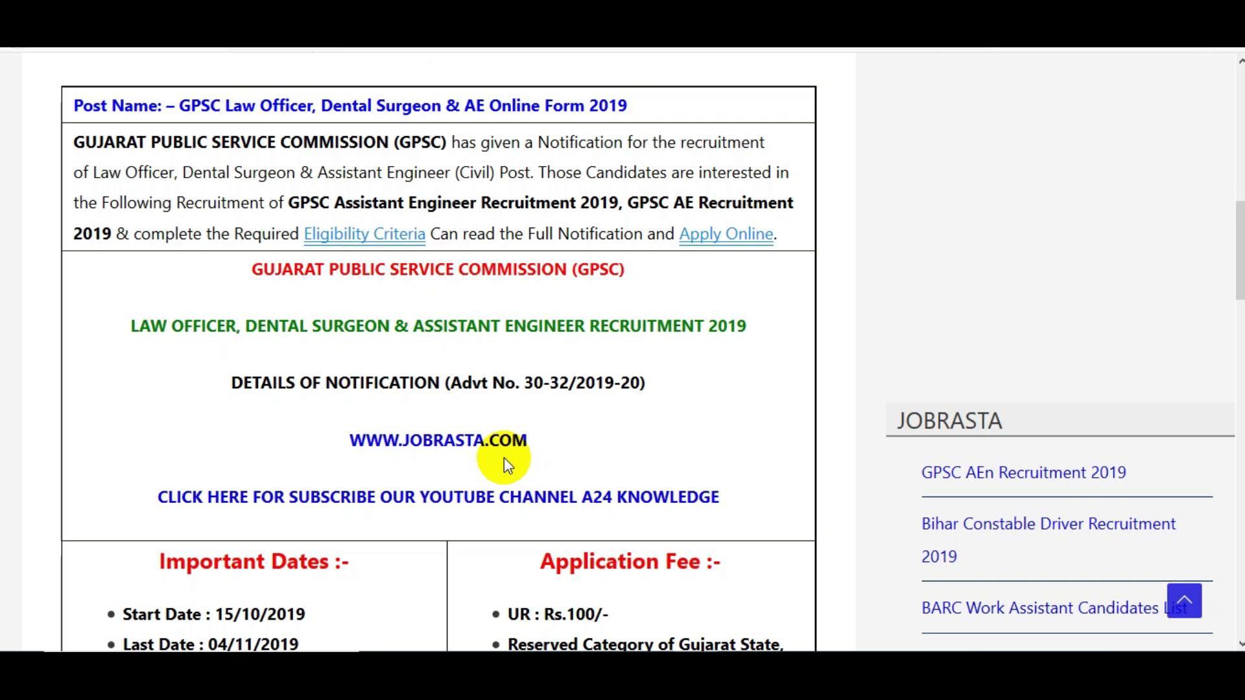
Review the GPSC recruitment notice's dates, fees, age limits and vacancies, and open its Apply Online link
{"action": "scroll", "coordinate": [438, 350], "scroll_direction": "down", "scroll_amount": 2}
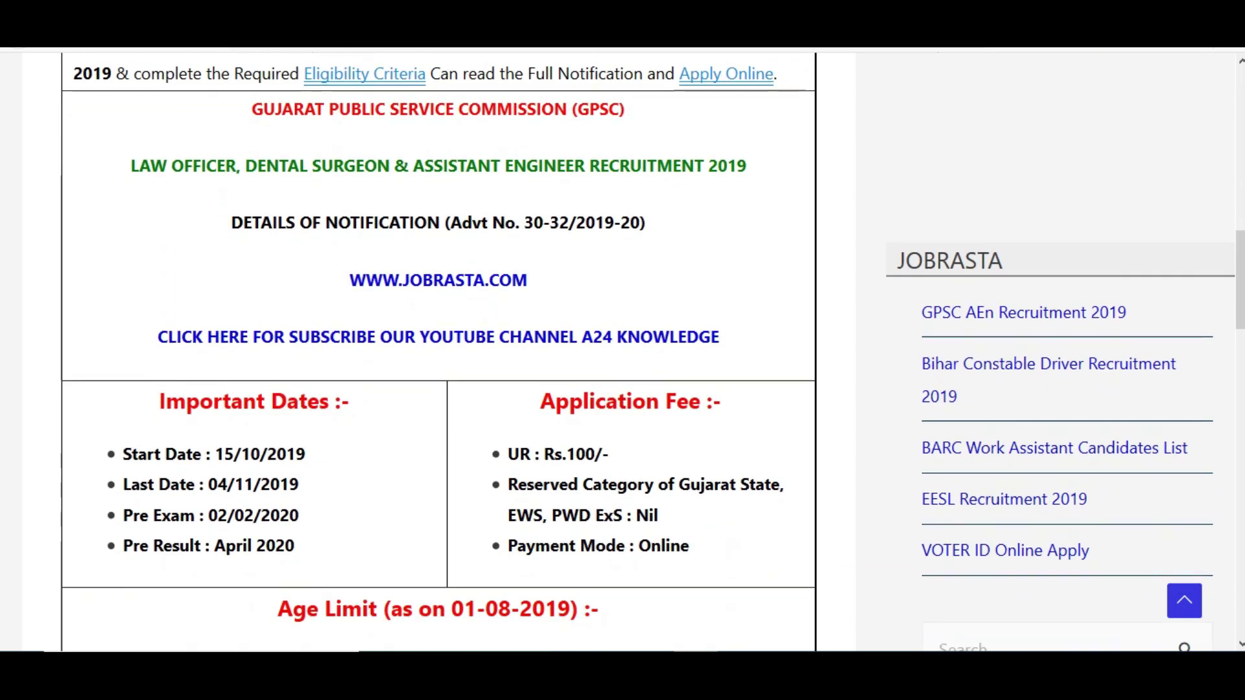
{"action": "scroll", "coordinate": [438, 350], "scroll_direction": "down", "scroll_amount": 3}
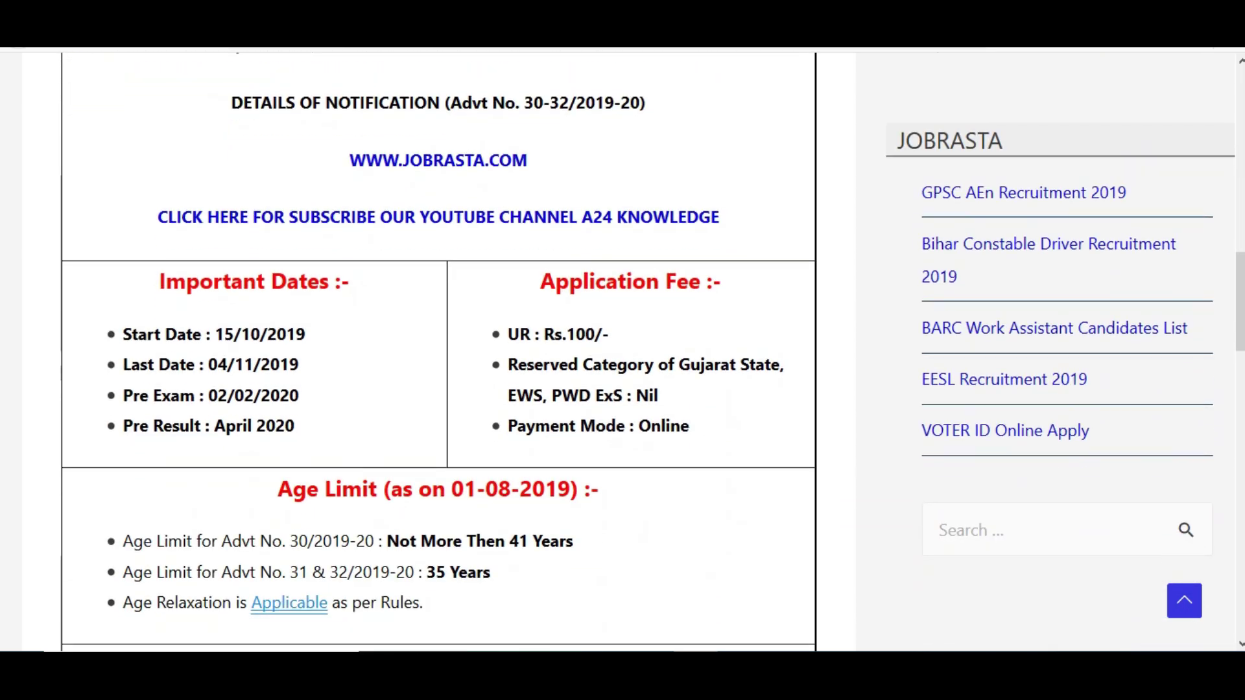
{"action": "scroll", "coordinate": [438, 350], "scroll_direction": "down", "scroll_amount": 5}
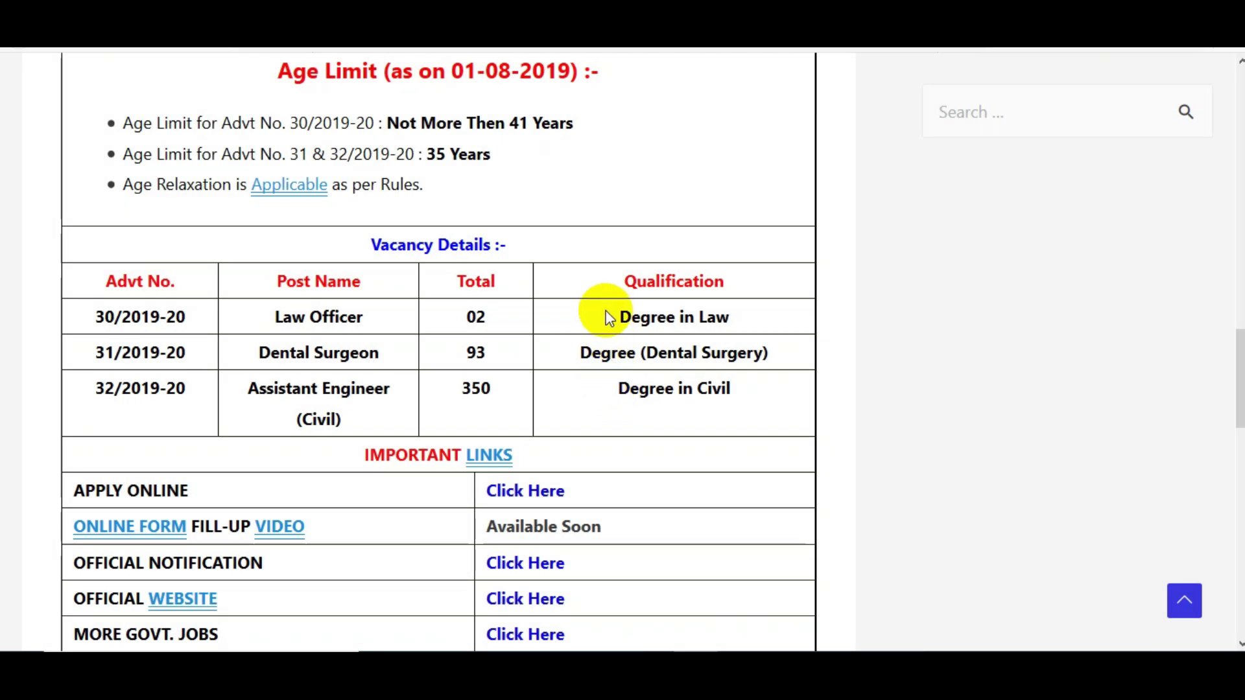
{"action": "left_click", "coordinate": [561, 504]}
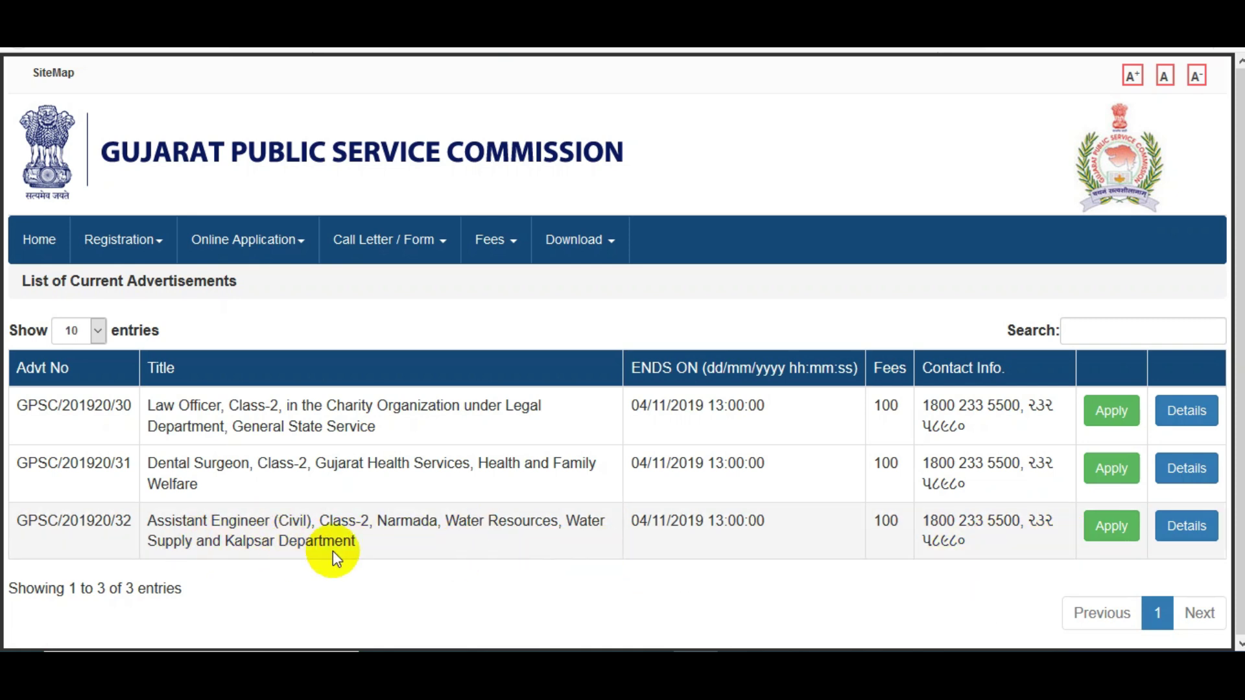
Open the Assistant Engineer (Civil) advertisement GPSC/201920/32, review its post details and start the application
{"action": "left_click", "coordinate": [1109, 528]}
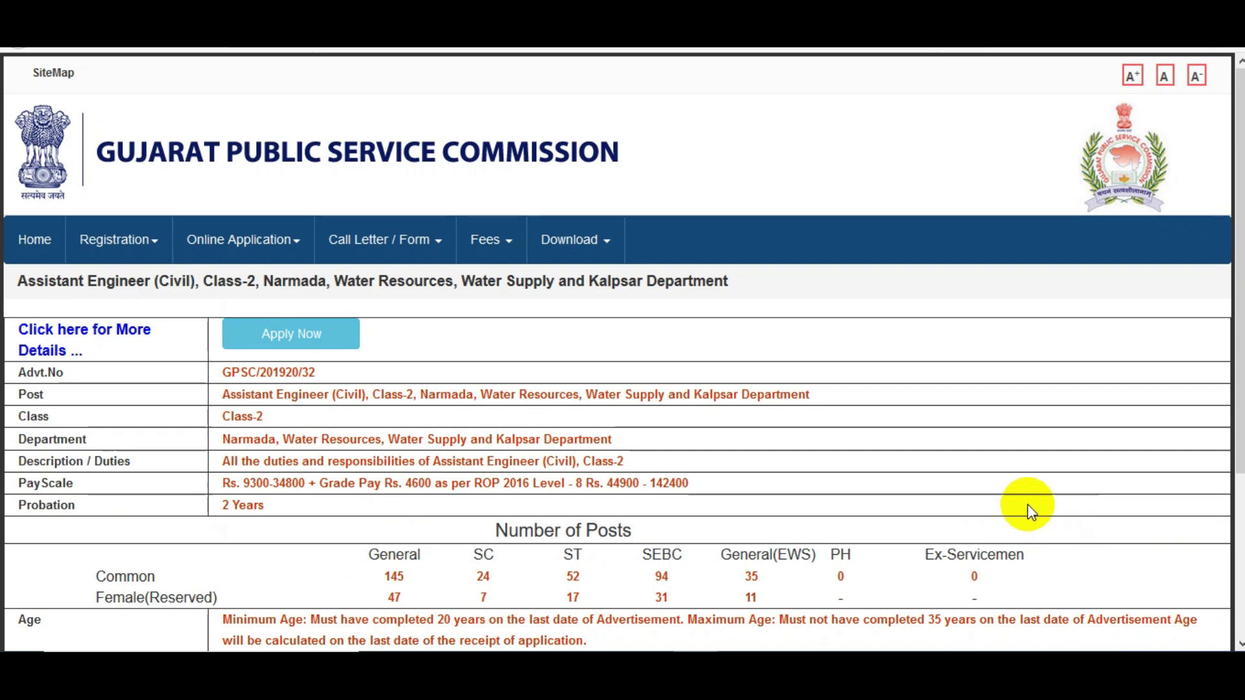
{"action": "scroll", "coordinate": [623, 350], "scroll_direction": "down", "scroll_amount": 2}
{"action": "scroll", "coordinate": [622, 350], "scroll_direction": "down", "scroll_amount": 5}
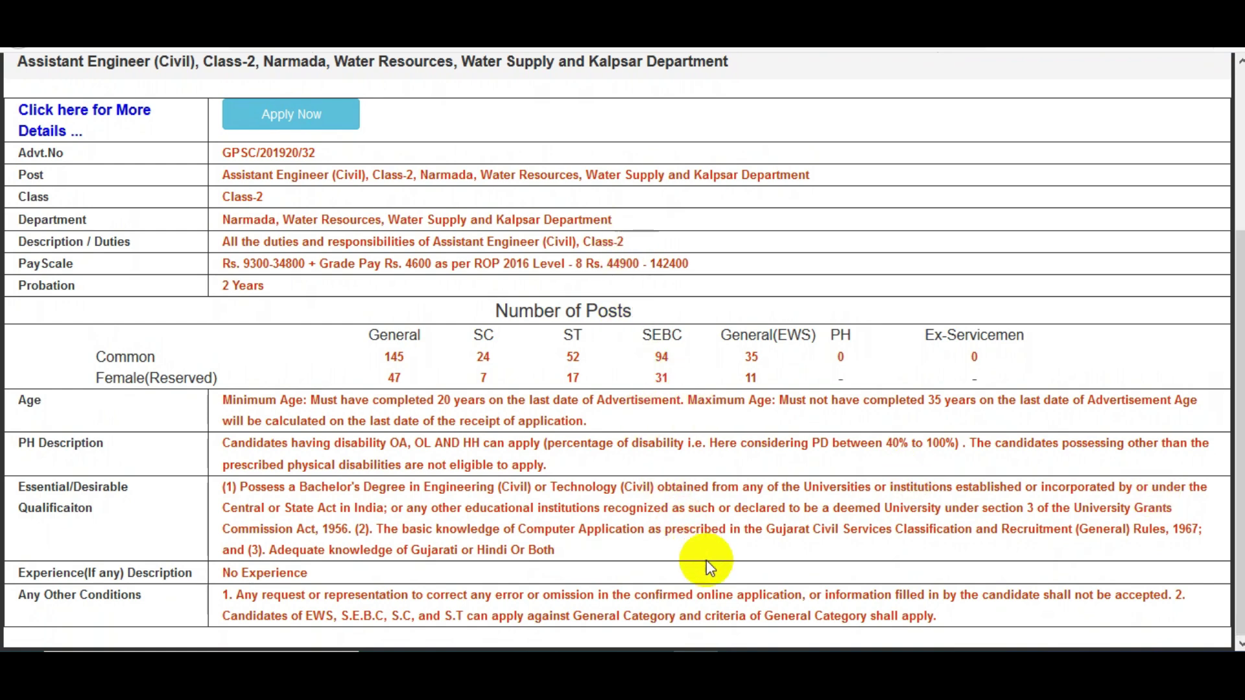
{"action": "scroll", "coordinate": [1229, 522], "scroll_direction": "up", "scroll_amount": 1}
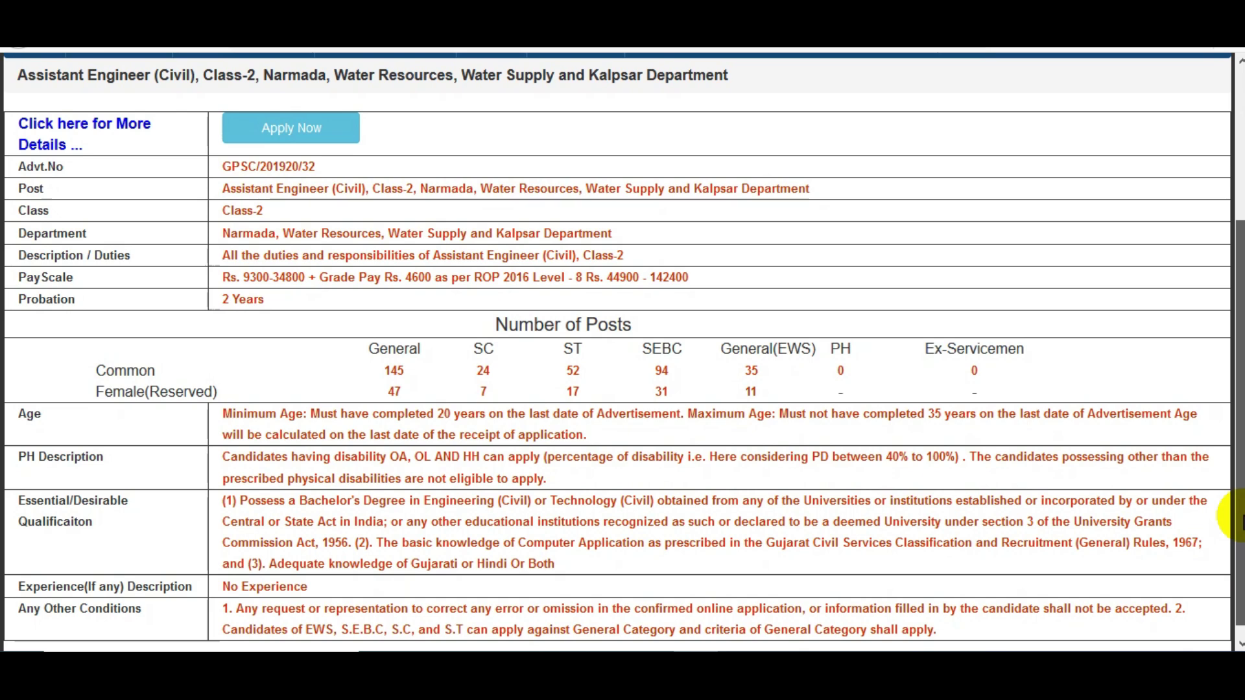
{"action": "scroll", "coordinate": [1238, 522], "scroll_direction": "up", "scroll_amount": 4}
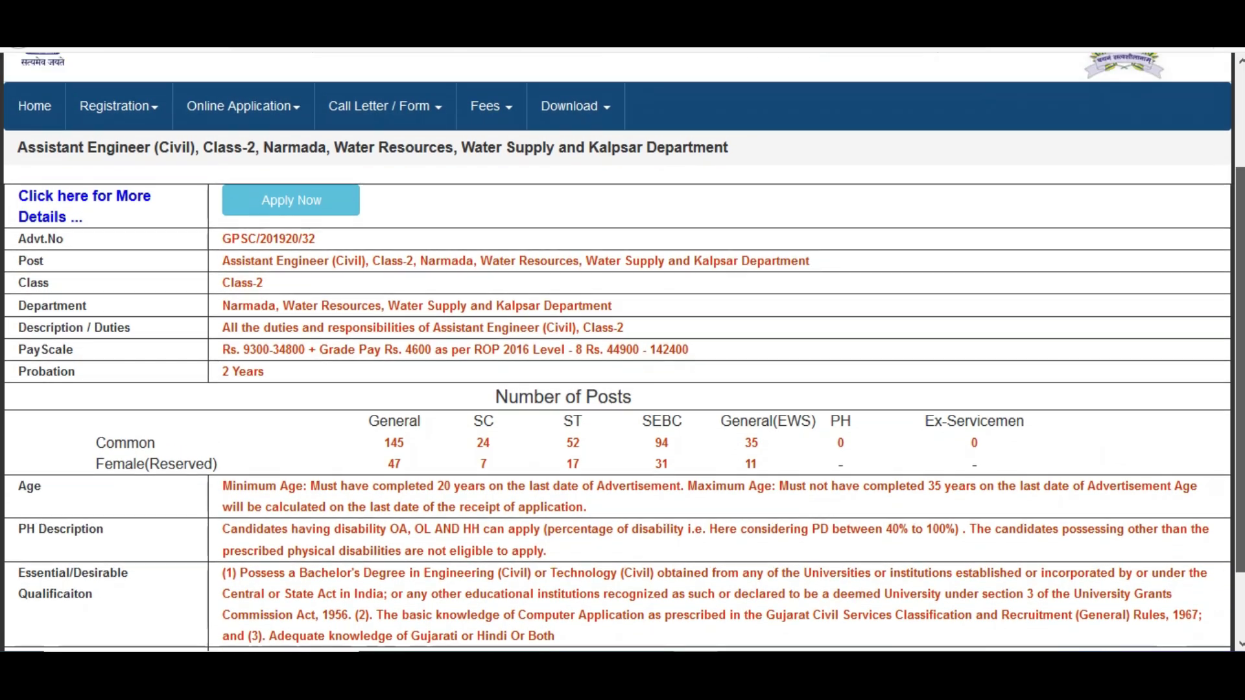
{"action": "scroll", "coordinate": [1238, 522], "scroll_direction": "up", "scroll_amount": 2}
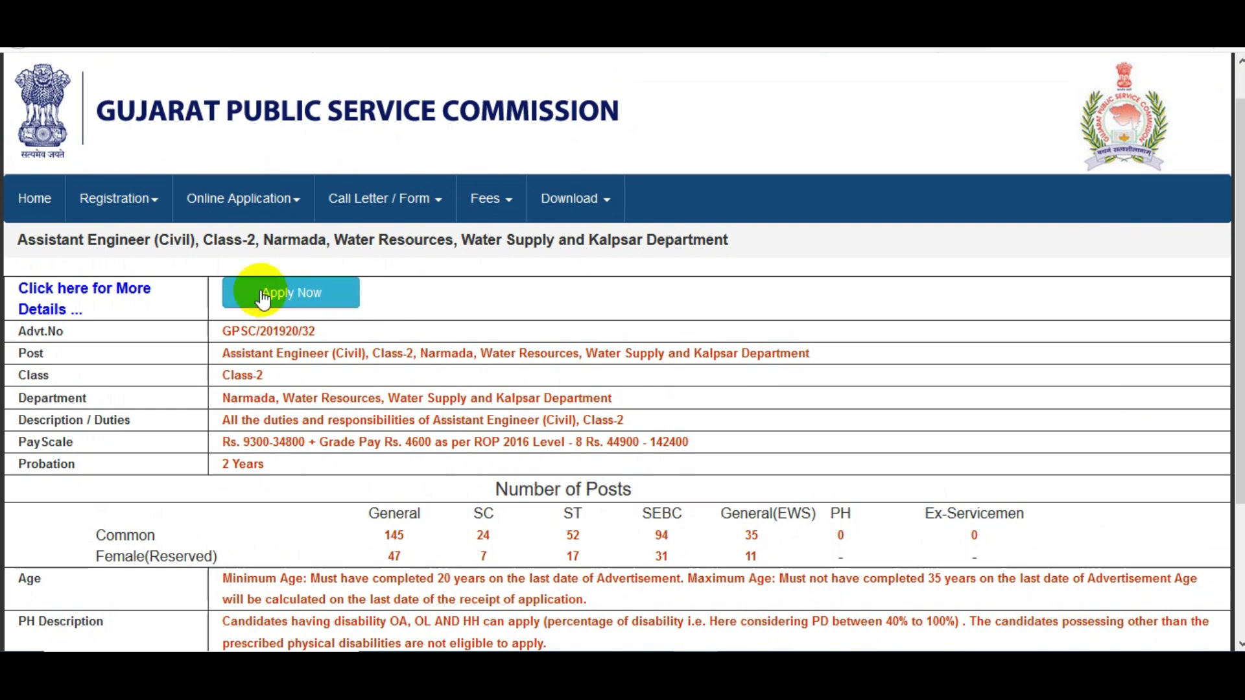
{"action": "left_click", "coordinate": [295, 304]}
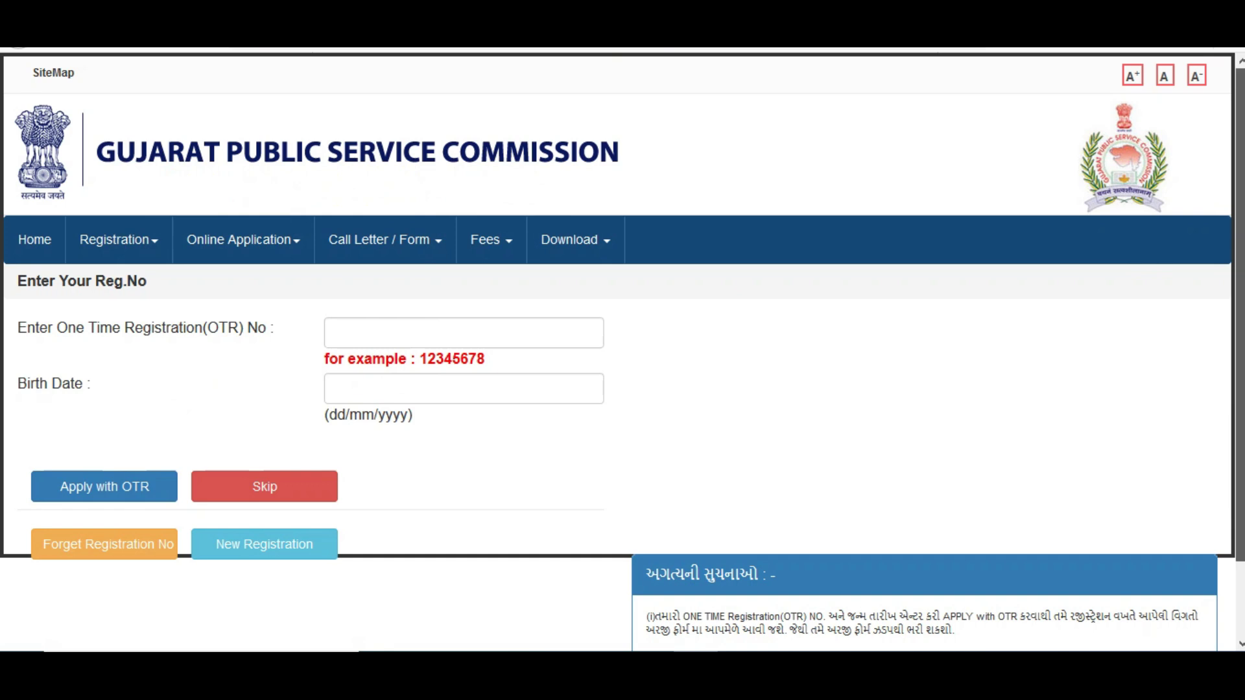
Start a new one-time registration and agree to the registration instructions
{"action": "scroll", "coordinate": [1240, 324], "scroll_direction": "down", "scroll_amount": 1}
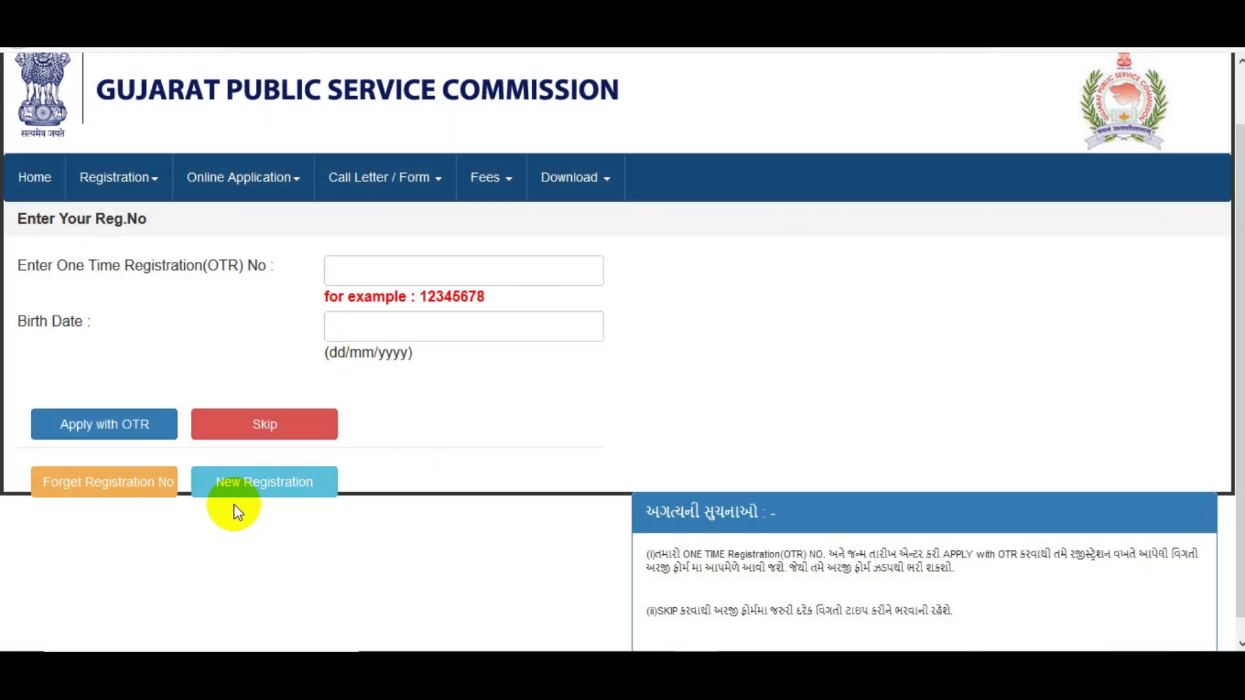
{"action": "left_click", "coordinate": [271, 490]}
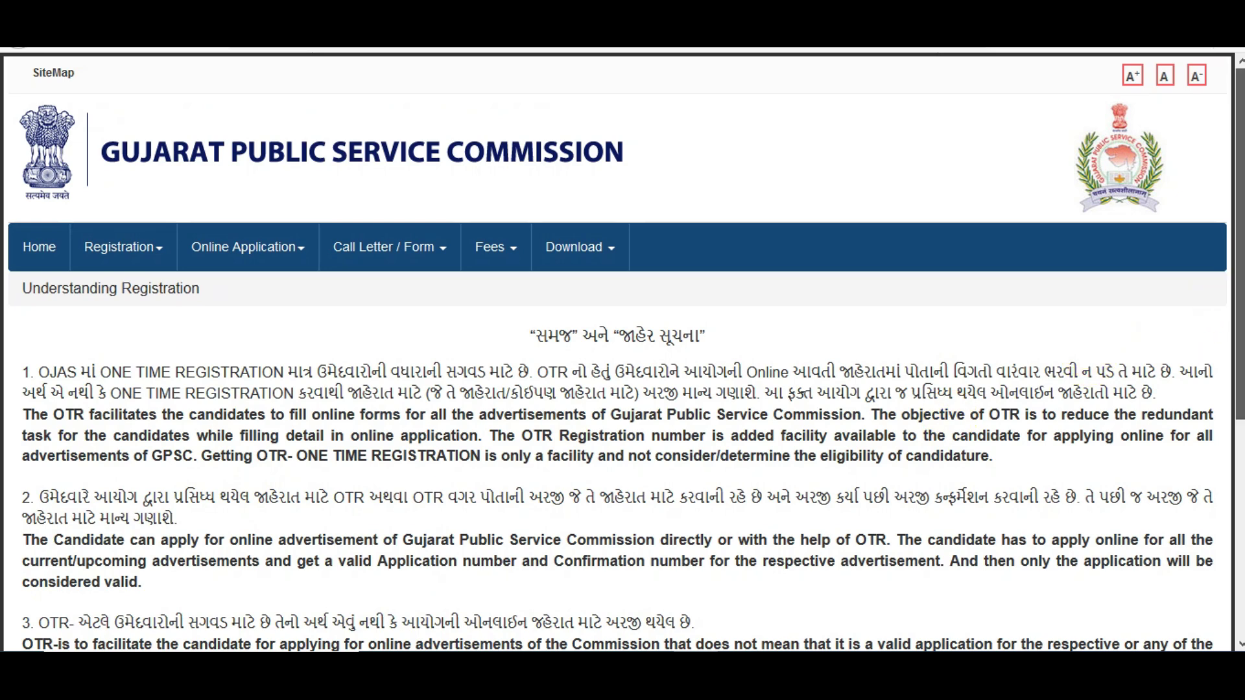
{"action": "scroll", "coordinate": [952, 424], "scroll_direction": "down", "scroll_amount": 1}
{"action": "scroll", "coordinate": [713, 272], "scroll_direction": "down", "scroll_amount": 1}
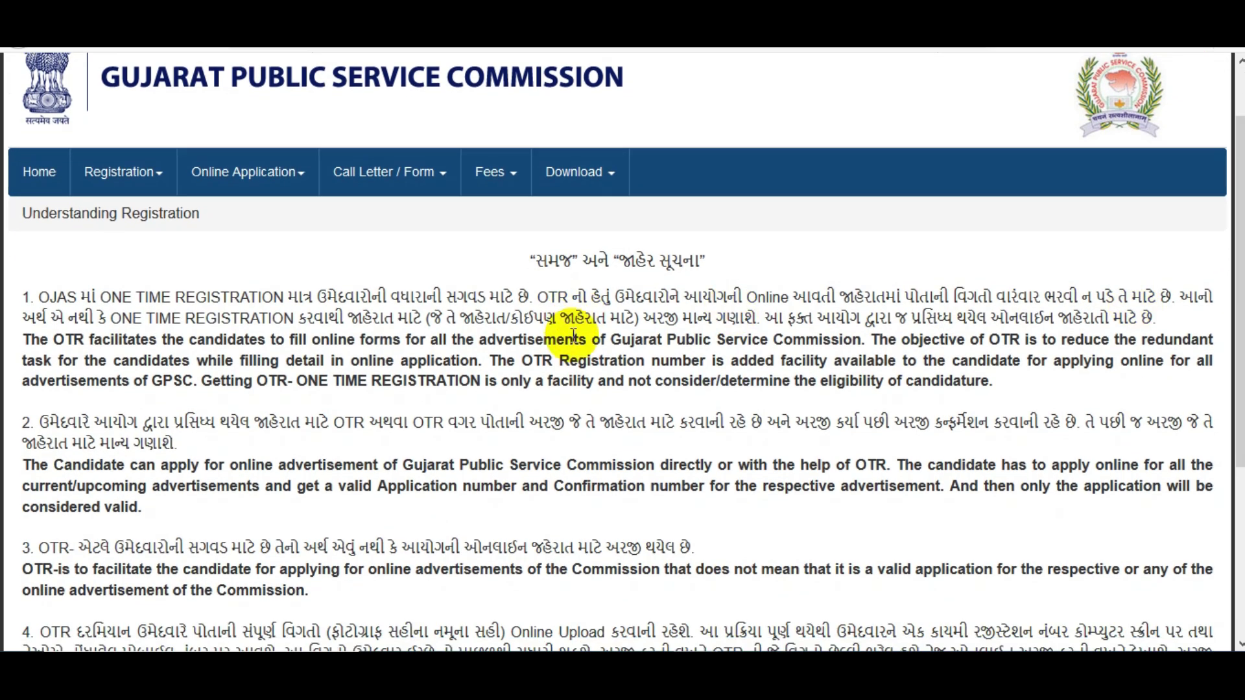
{"action": "scroll", "coordinate": [619, 350], "scroll_direction": "down", "scroll_amount": 6}
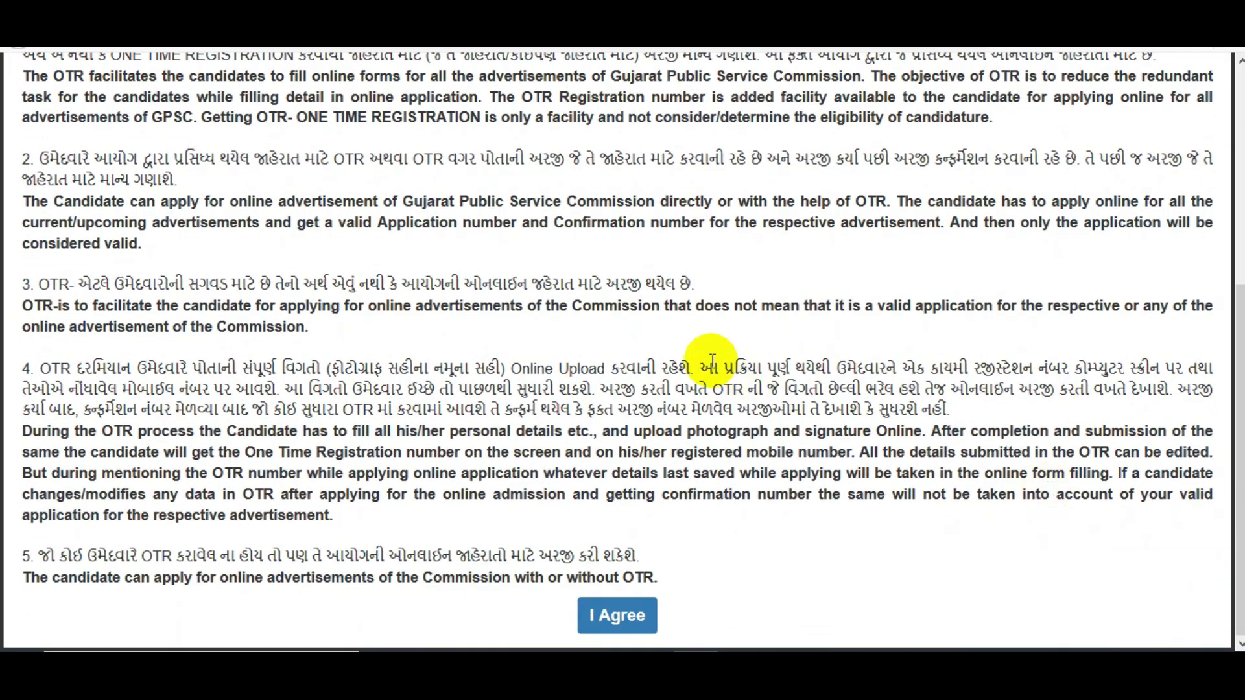
{"action": "left_click", "coordinate": [611, 617]}
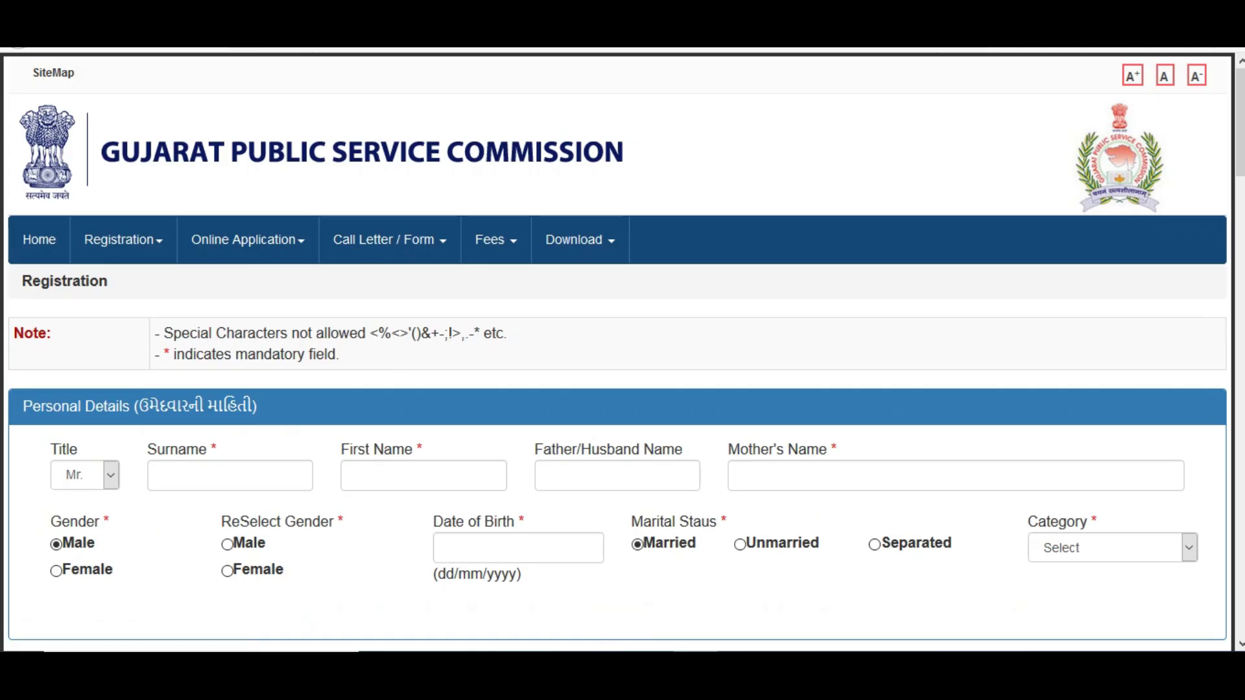
Fill in the personal details with title Mr. and the candidate's surname, first name, father's name and mother's name
{"action": "scroll", "coordinate": [622, 351], "scroll_direction": "down", "scroll_amount": 1}
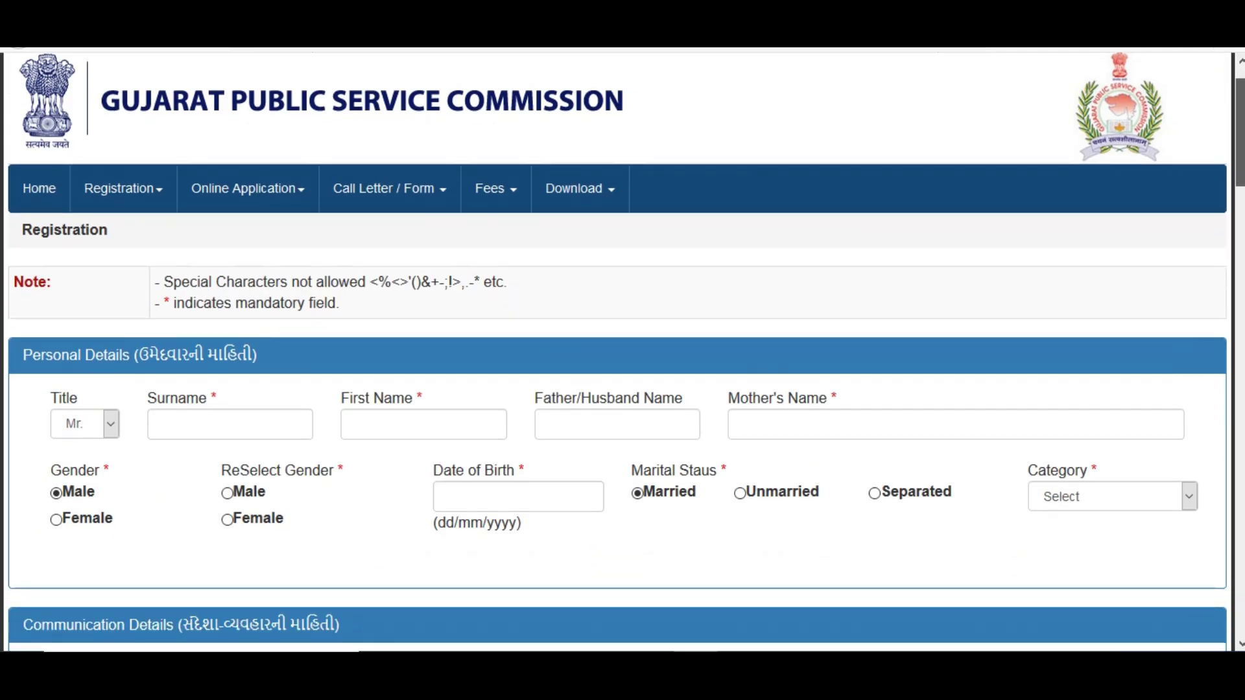
{"action": "scroll", "coordinate": [750, 276], "scroll_direction": "down", "scroll_amount": 2}
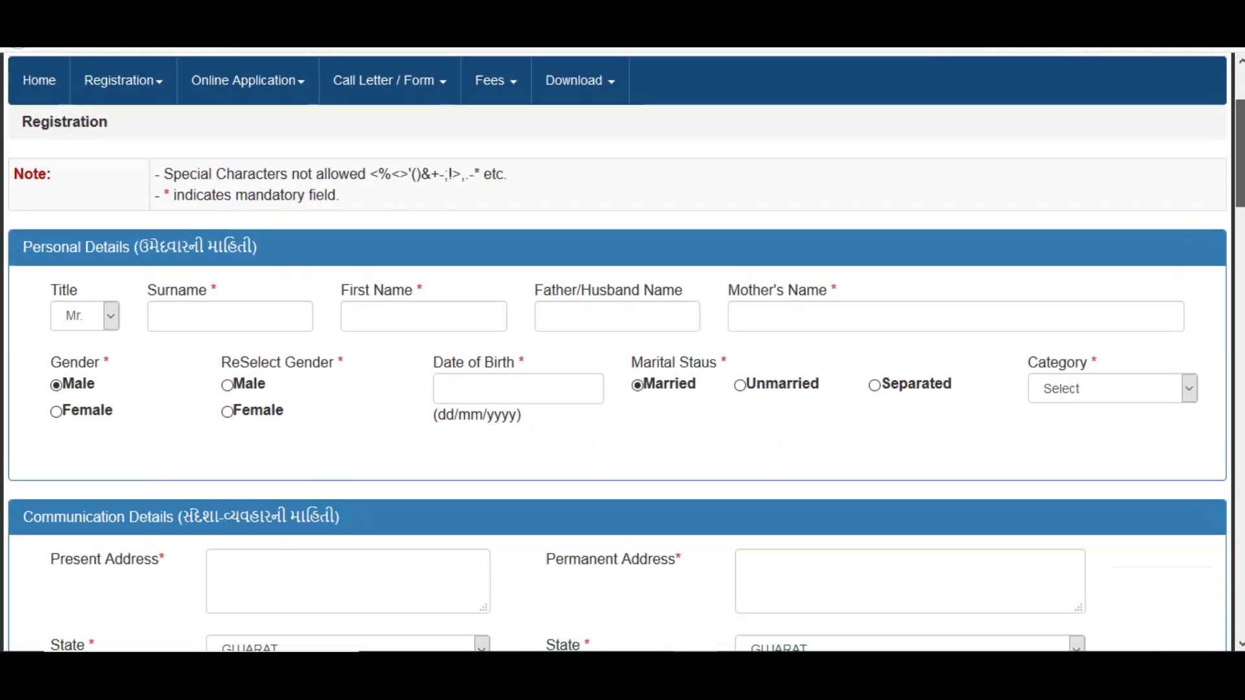
{"action": "left_click", "coordinate": [77, 312]}
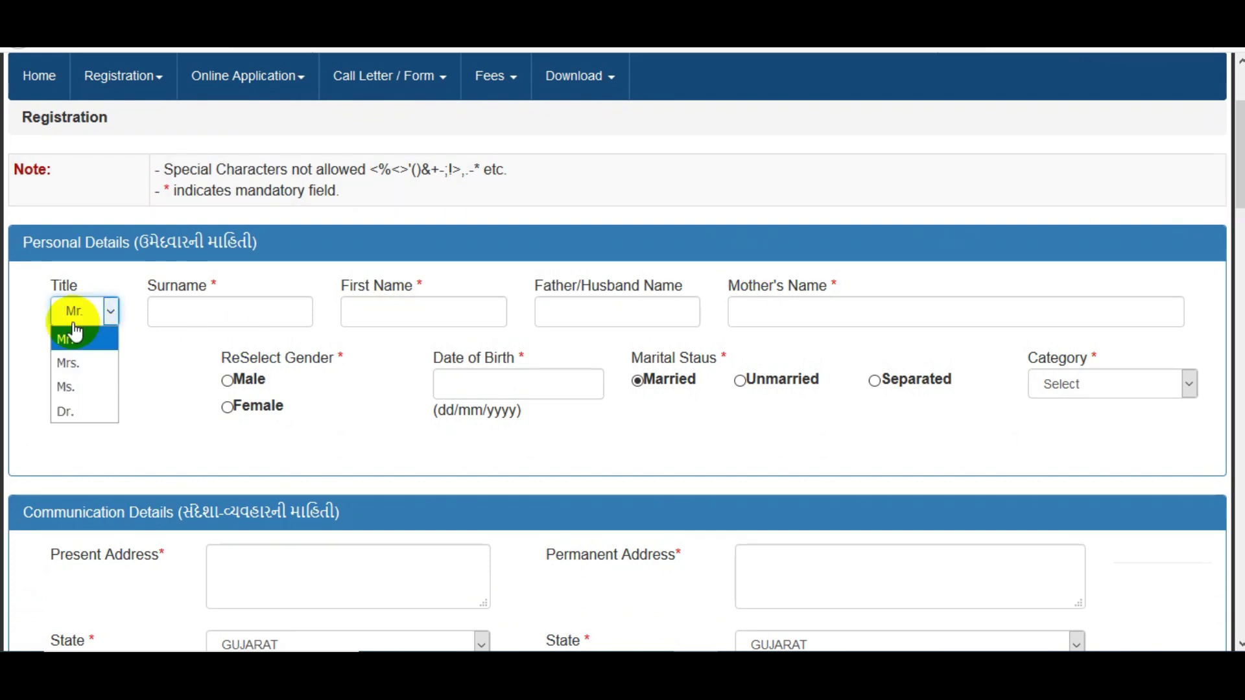
{"action": "left_click", "coordinate": [186, 325]}
{"action": "left_click", "coordinate": [203, 321]}
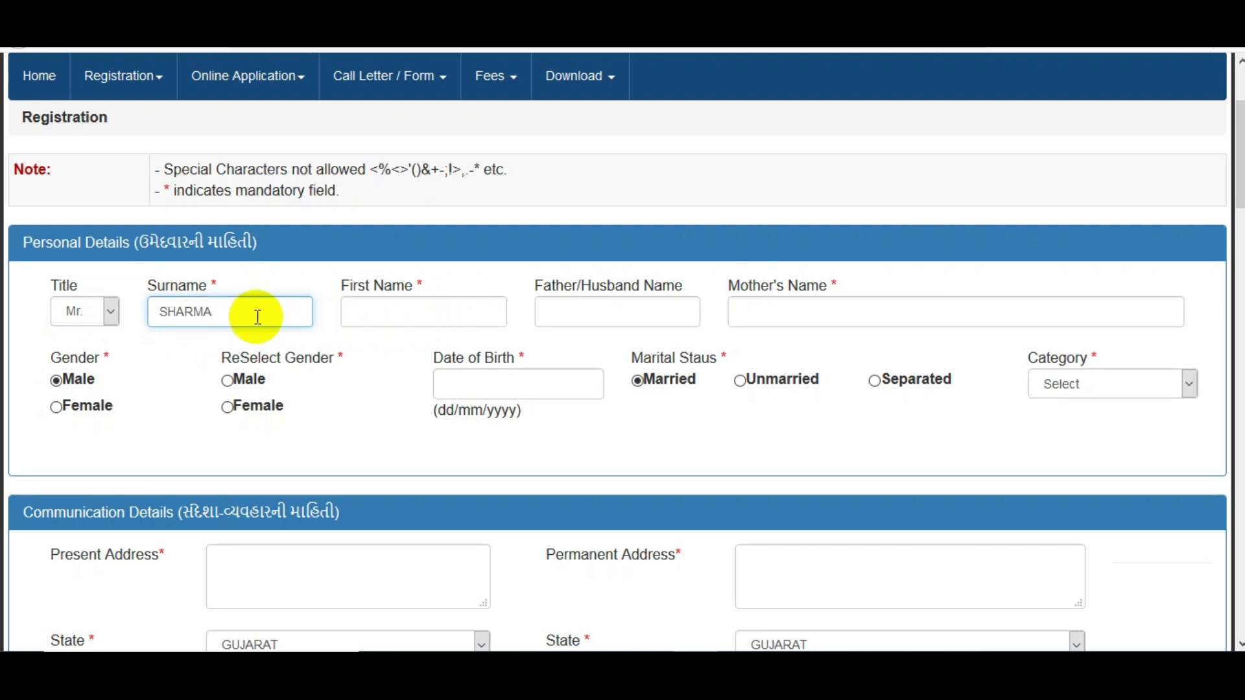
{"action": "left_click", "coordinate": [402, 310]}
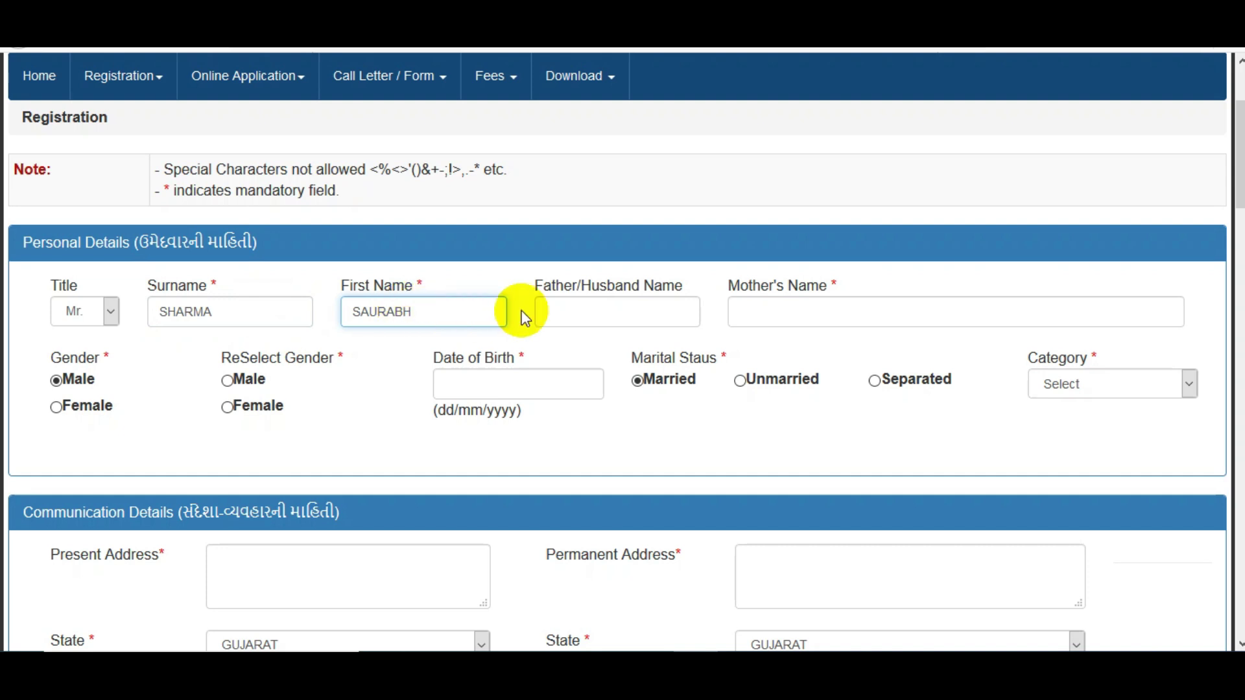
{"action": "left_click", "coordinate": [595, 306]}
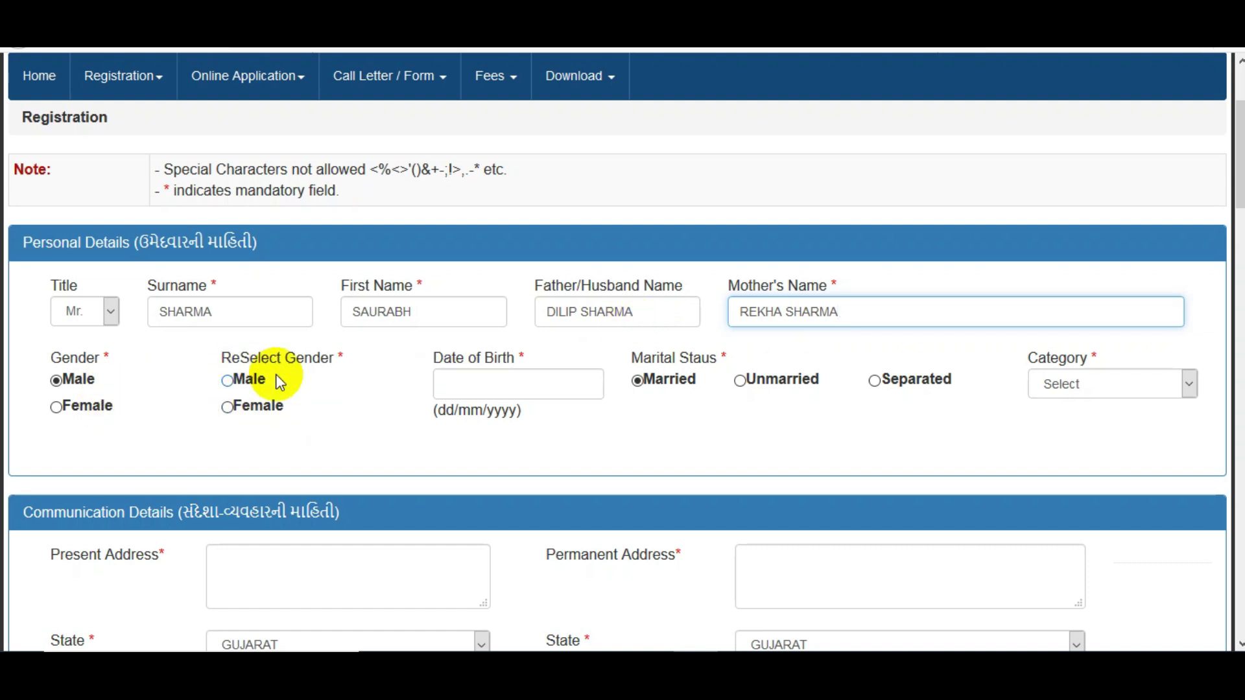
Reselect the gender as Male, enter the candidate's date of birth and set the marital status to Unmarried
{"action": "left_click", "coordinate": [228, 387]}
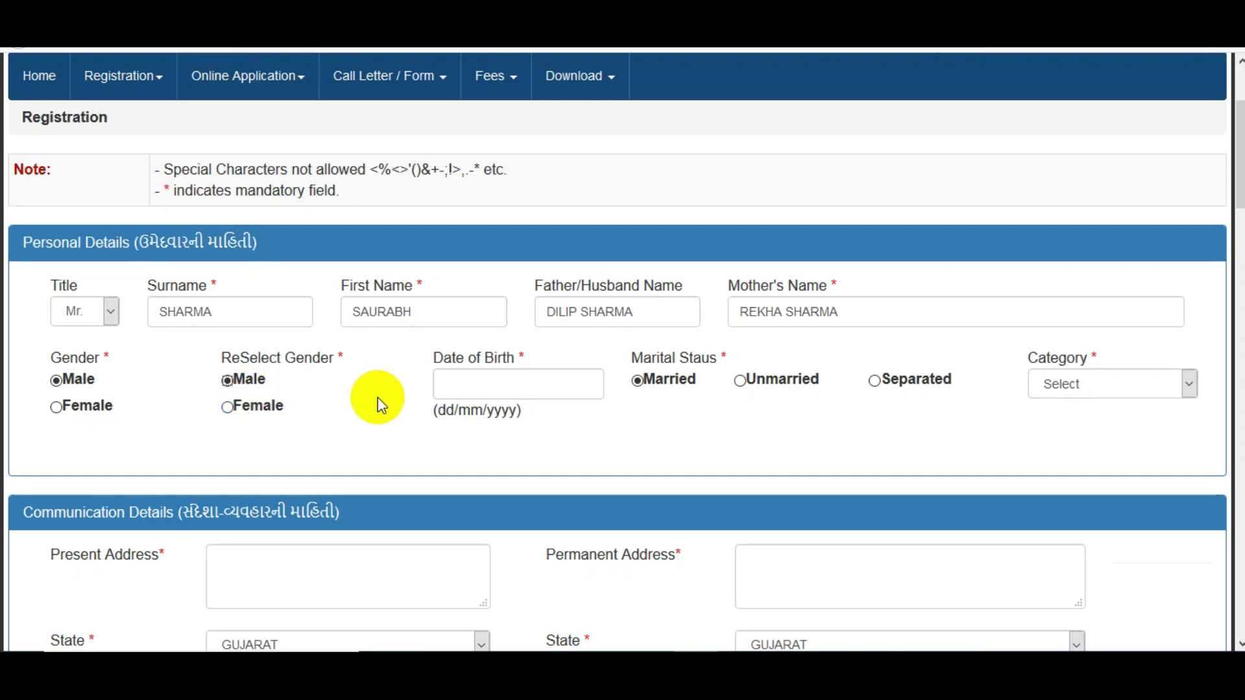
{"action": "left_click", "coordinate": [504, 393]}
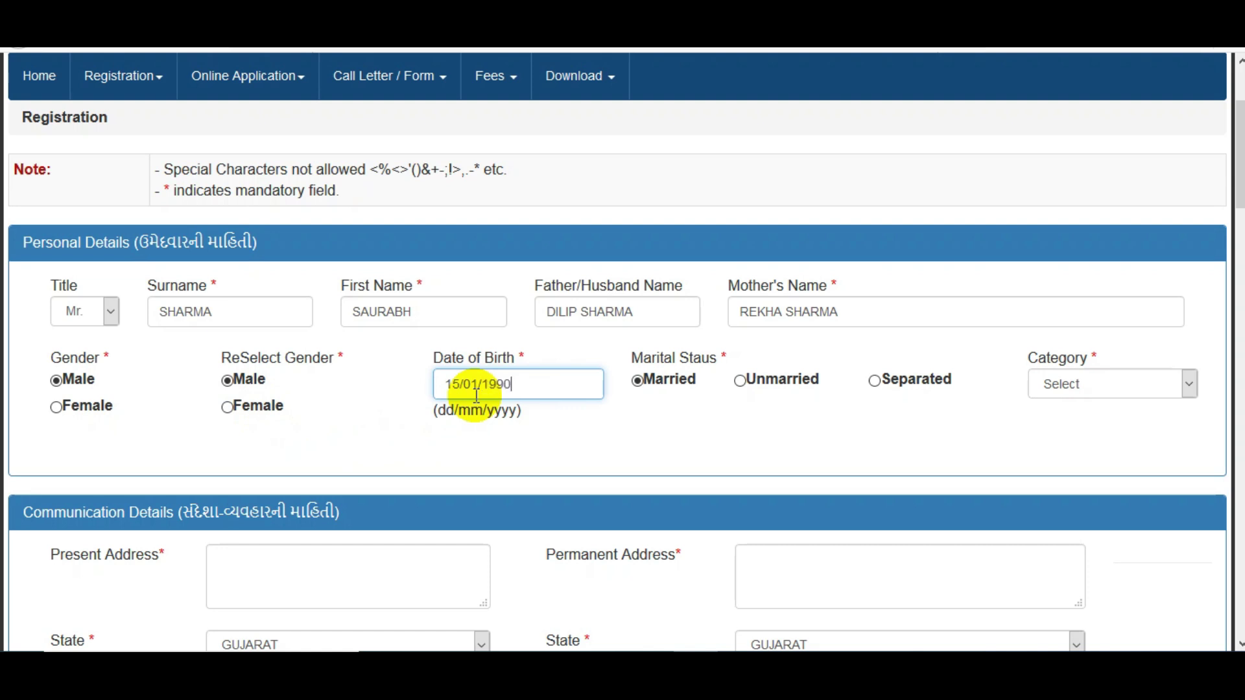
{"action": "left_click", "coordinate": [675, 443]}
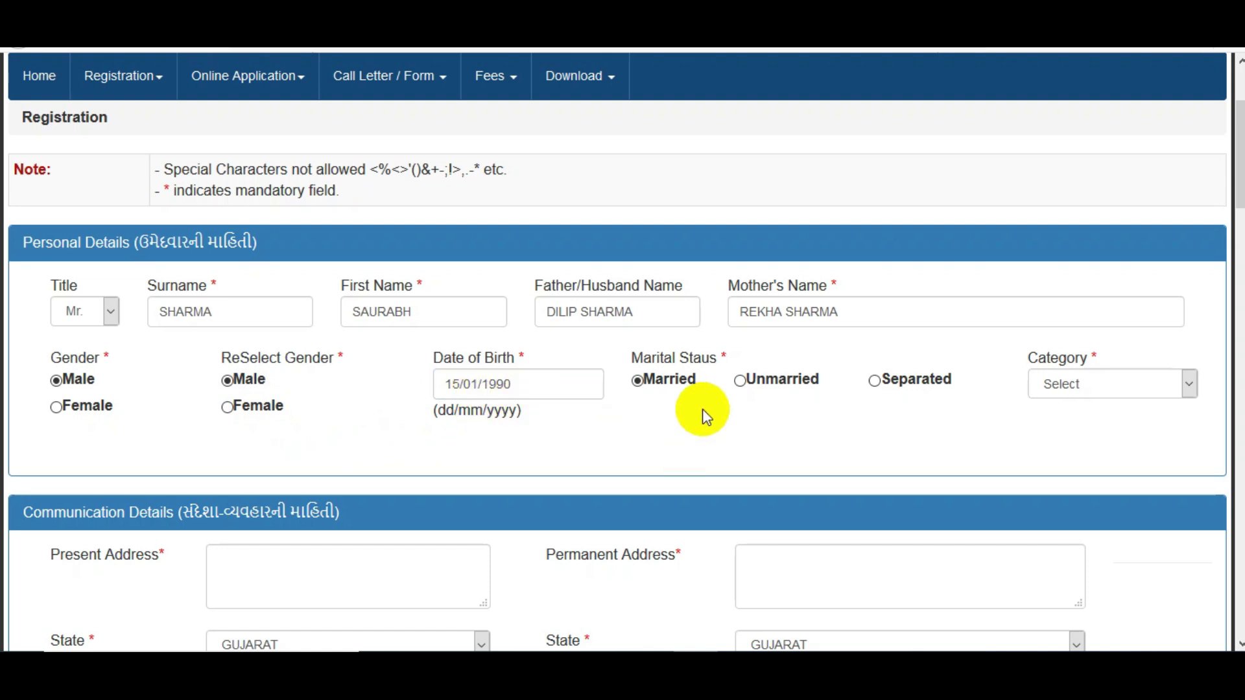
{"action": "left_click", "coordinate": [740, 381]}
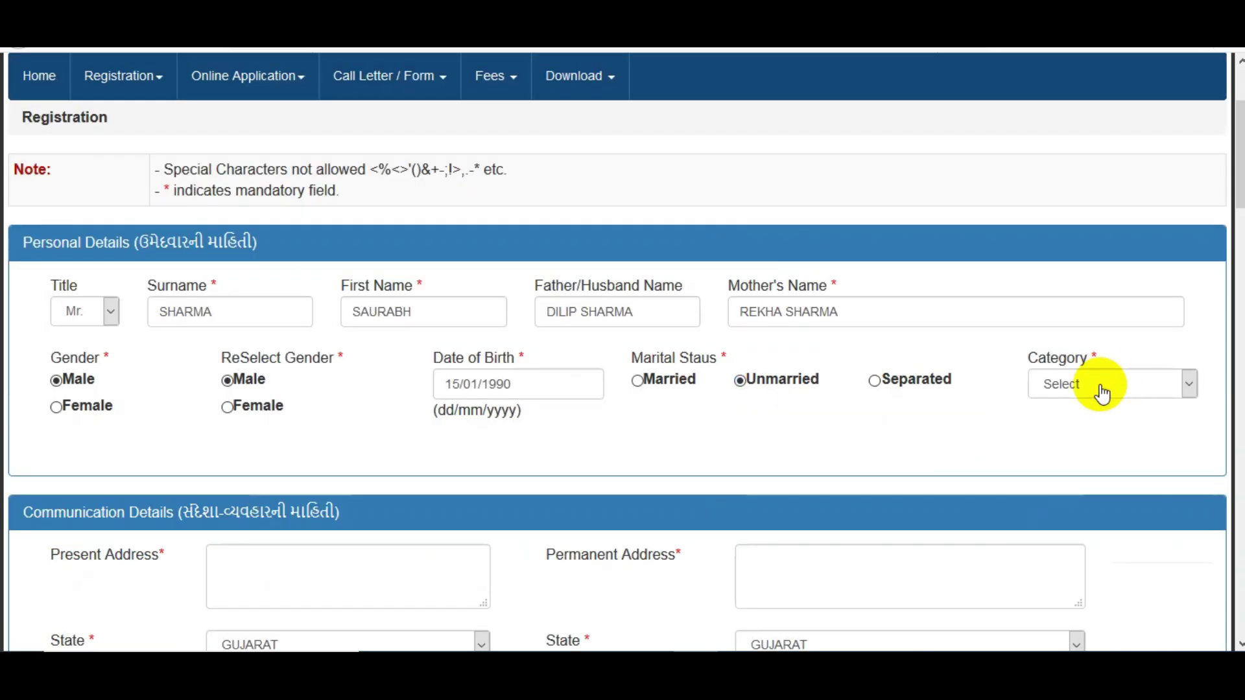
Set the candidate's category to SC and display the caste certificate fields
{"action": "left_click", "coordinate": [1101, 386]}
{"action": "left_click", "coordinate": [1089, 412]}
{"action": "left_click", "coordinate": [1086, 393]}
{"action": "left_click", "coordinate": [1076, 485]}
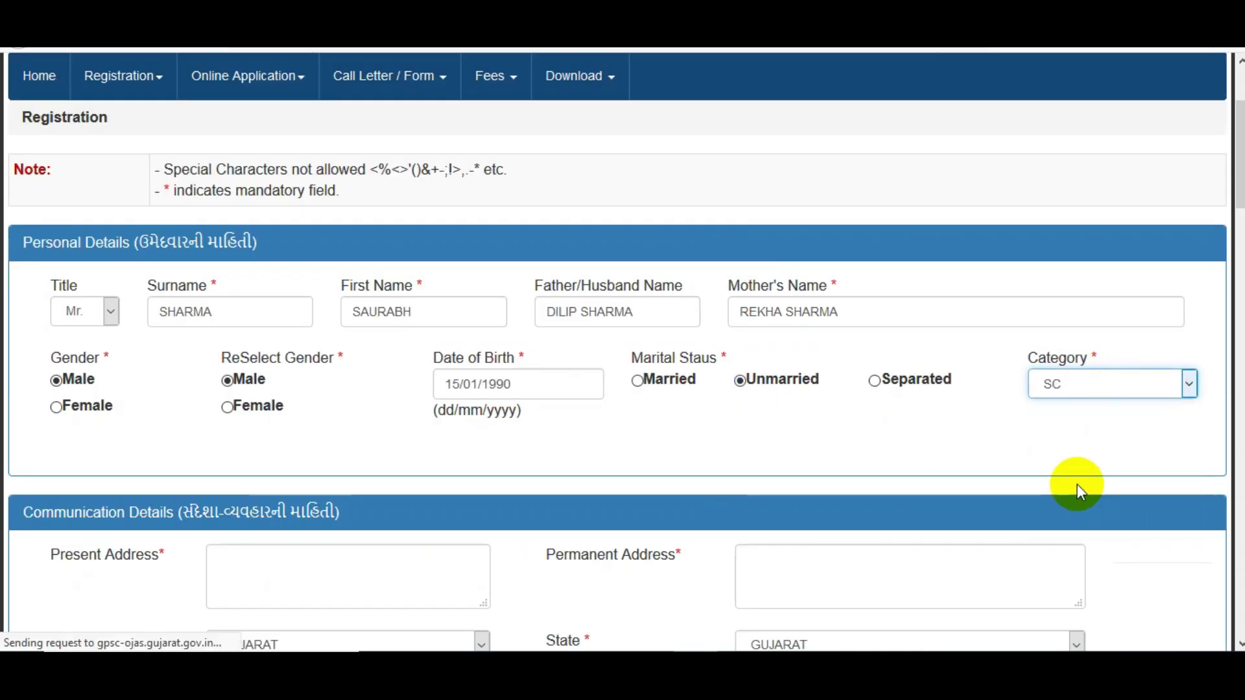
{"action": "scroll", "coordinate": [616, 350], "scroll_direction": "down", "scroll_amount": 3}
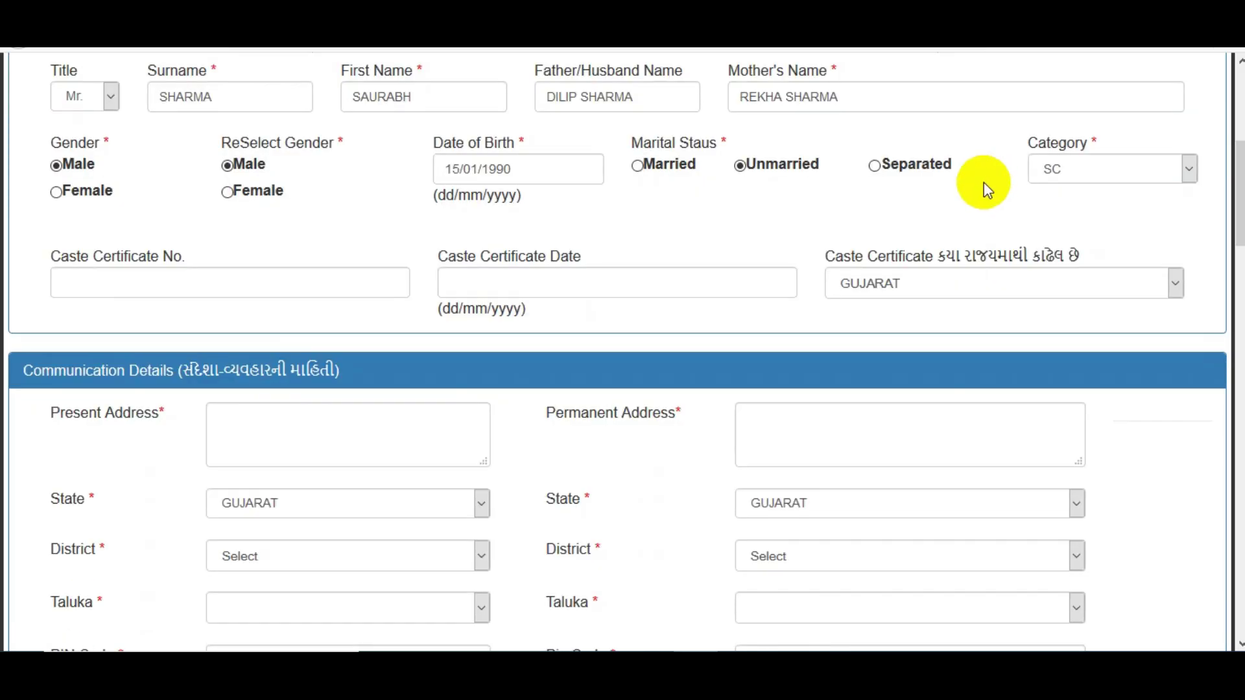
Examine the category options and the caste certificate number, date and issuing state fields
{"action": "left_click", "coordinate": [1083, 171]}
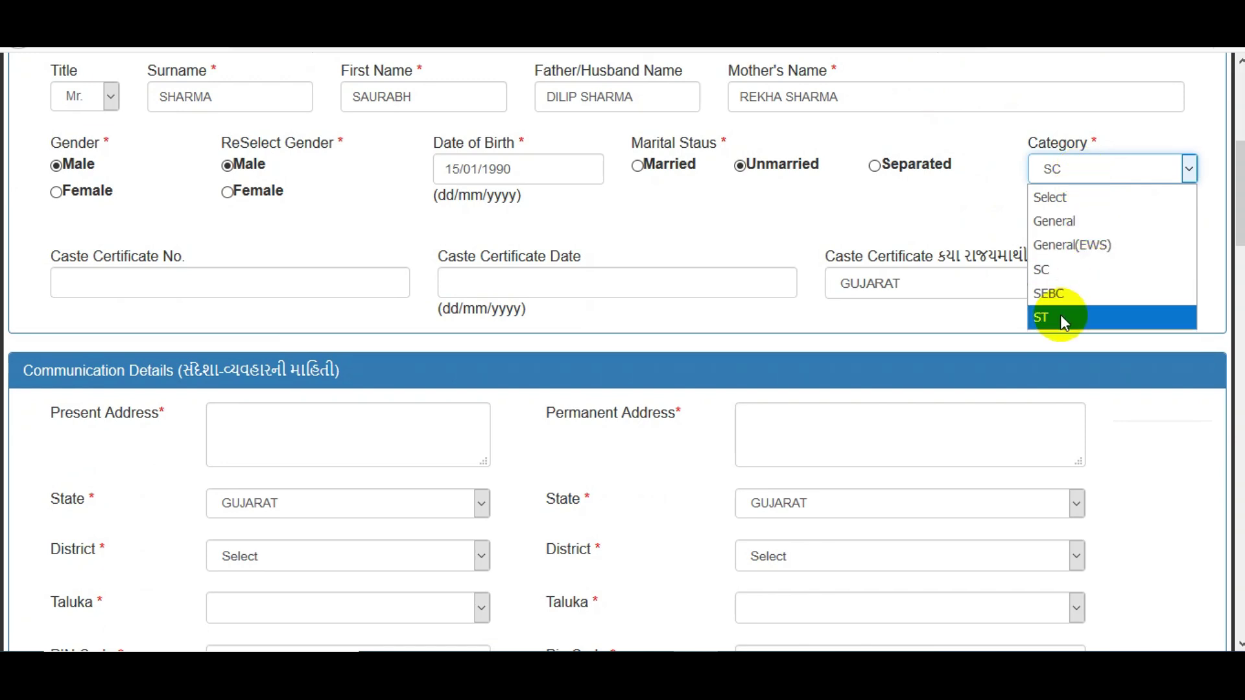
{"action": "left_click", "coordinate": [898, 189]}
{"action": "left_click", "coordinate": [215, 290]}
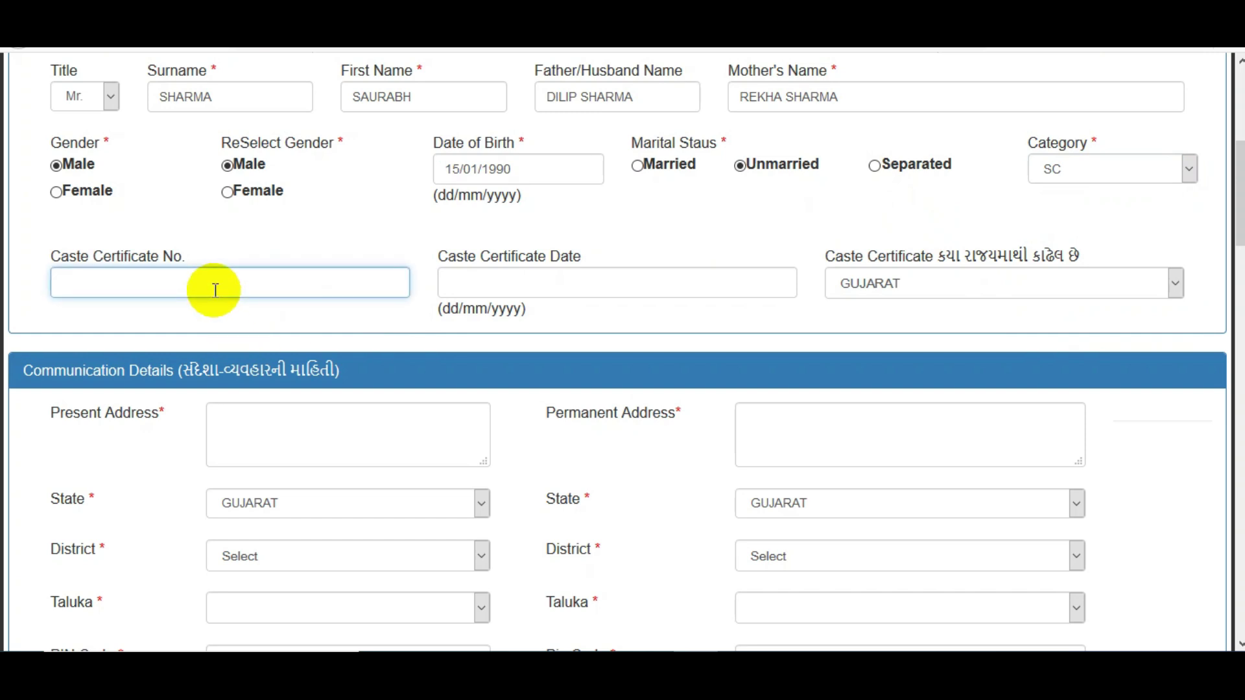
{"action": "left_click", "coordinate": [486, 285]}
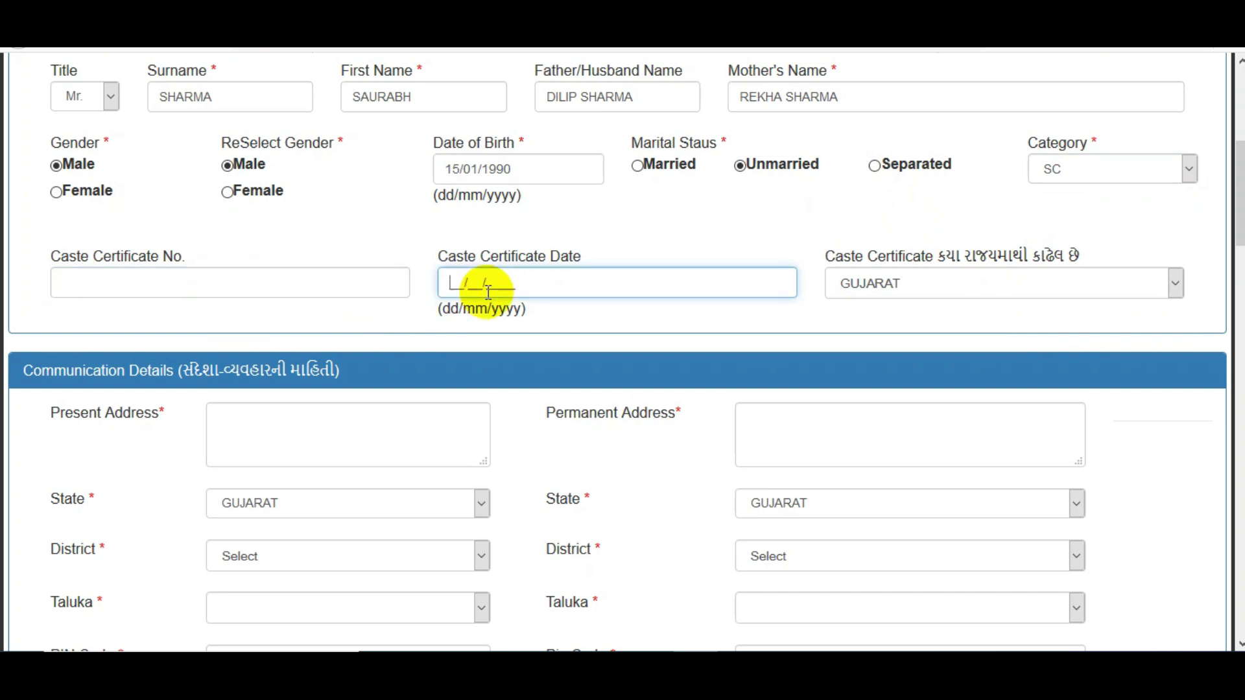
{"action": "left_click", "coordinate": [908, 295]}
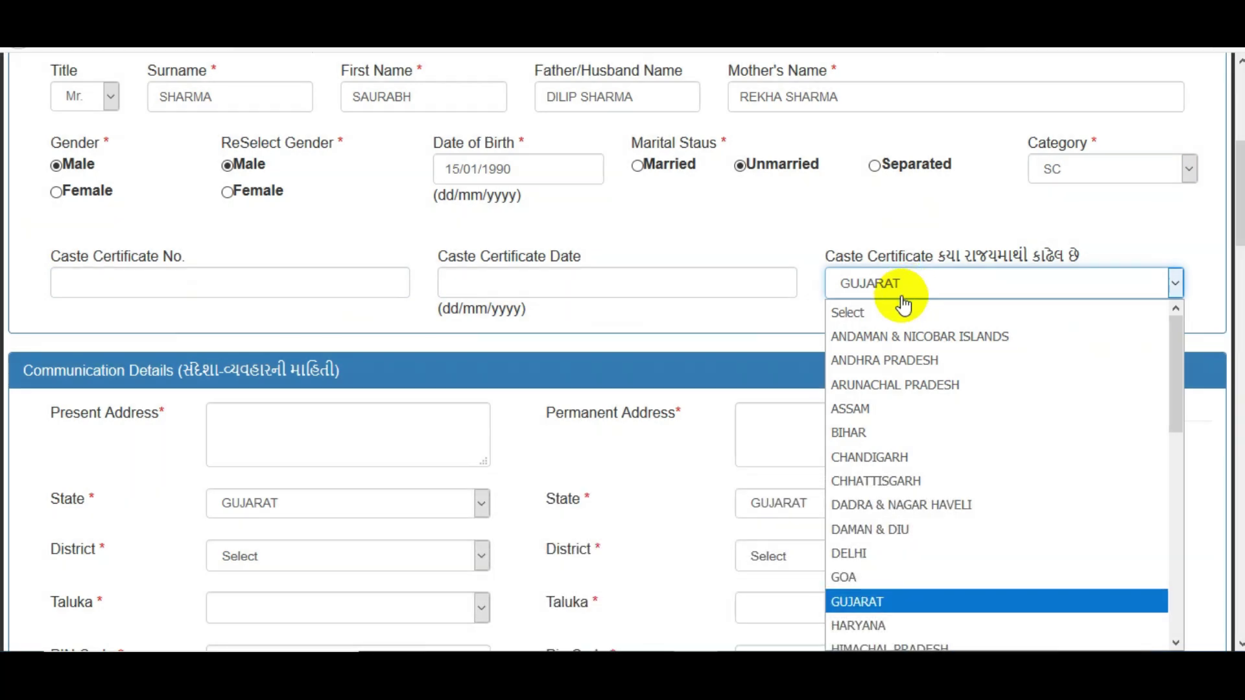
{"action": "left_click", "coordinate": [911, 296]}
{"action": "left_click", "coordinate": [706, 228]}
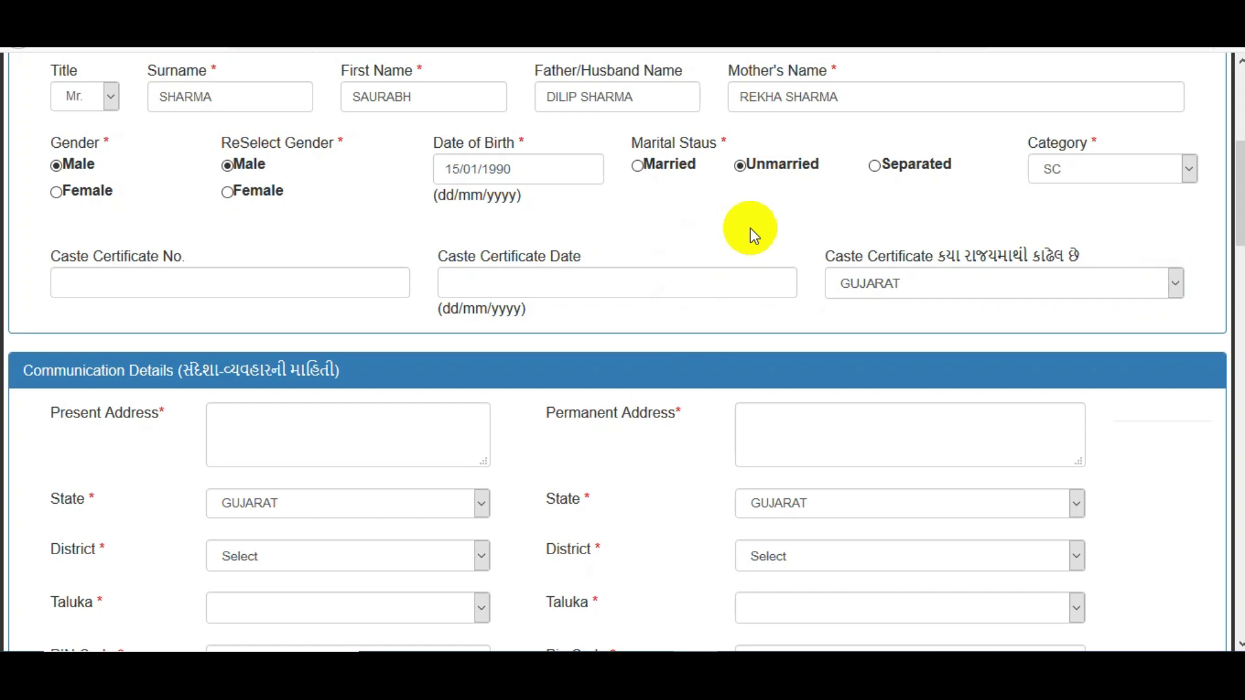
Set the candidate's category to General
{"action": "left_click", "coordinate": [1069, 180]}
{"action": "left_click", "coordinate": [1064, 207]}
Enter the candidate's present address in the Communication Details section
{"action": "scroll", "coordinate": [1002, 153], "scroll_direction": "down", "scroll_amount": 2}
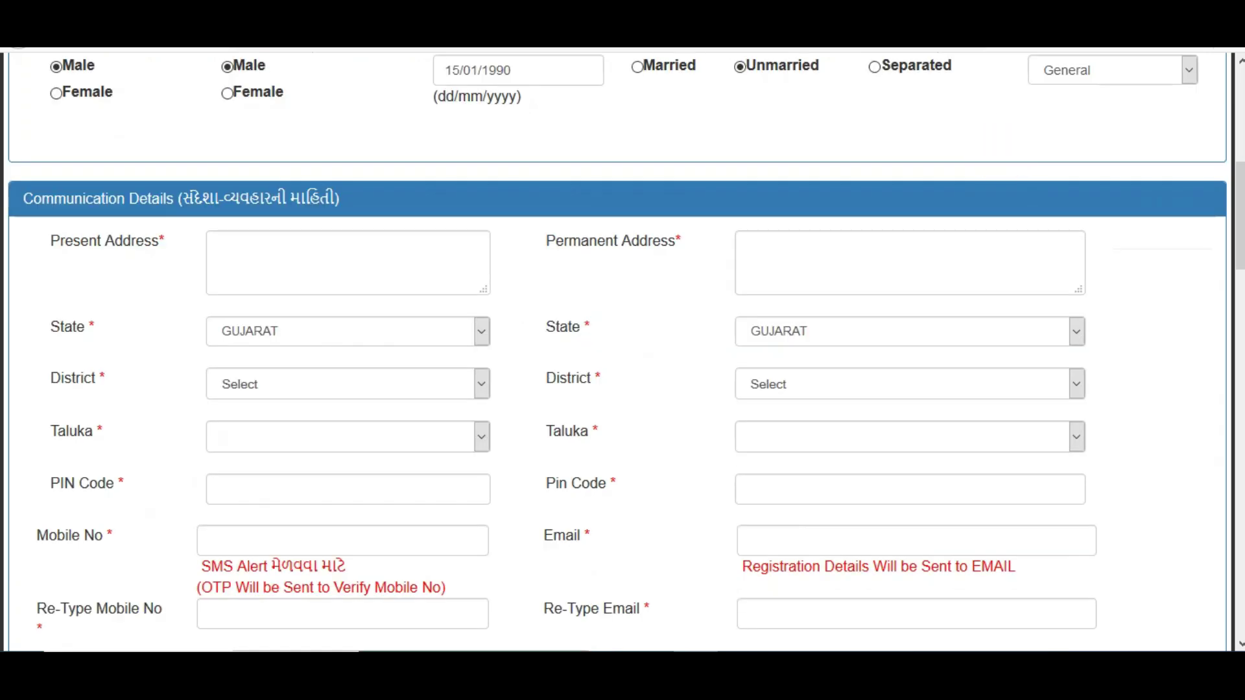
{"action": "left_click_drag", "start_coordinate": [1239, 220], "coordinate": [1240, 235]}
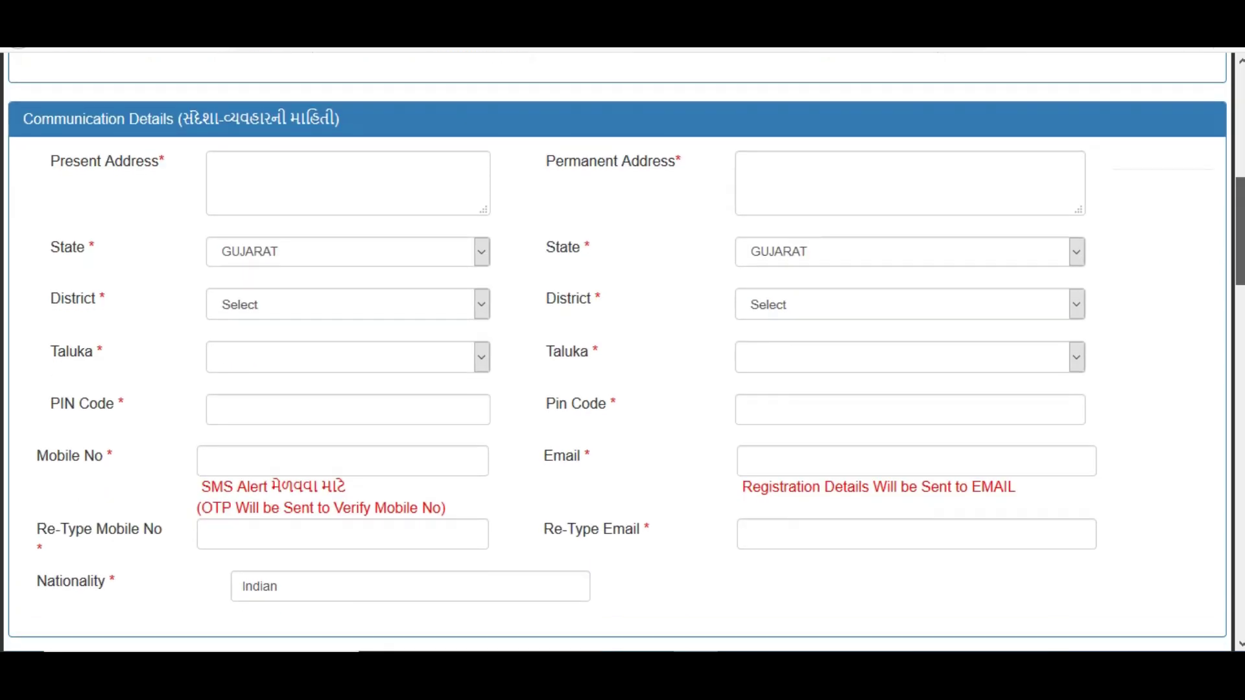
{"action": "left_click", "coordinate": [283, 177]}
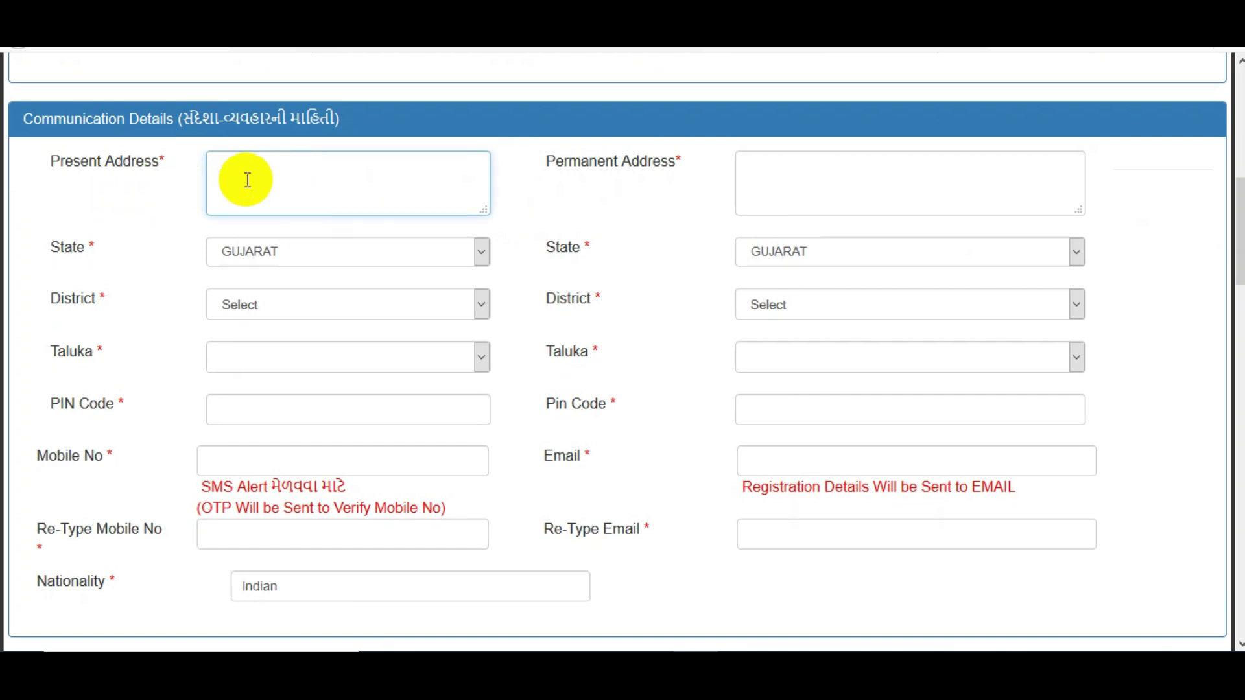
{"action": "type", "text": "11 NEB"}
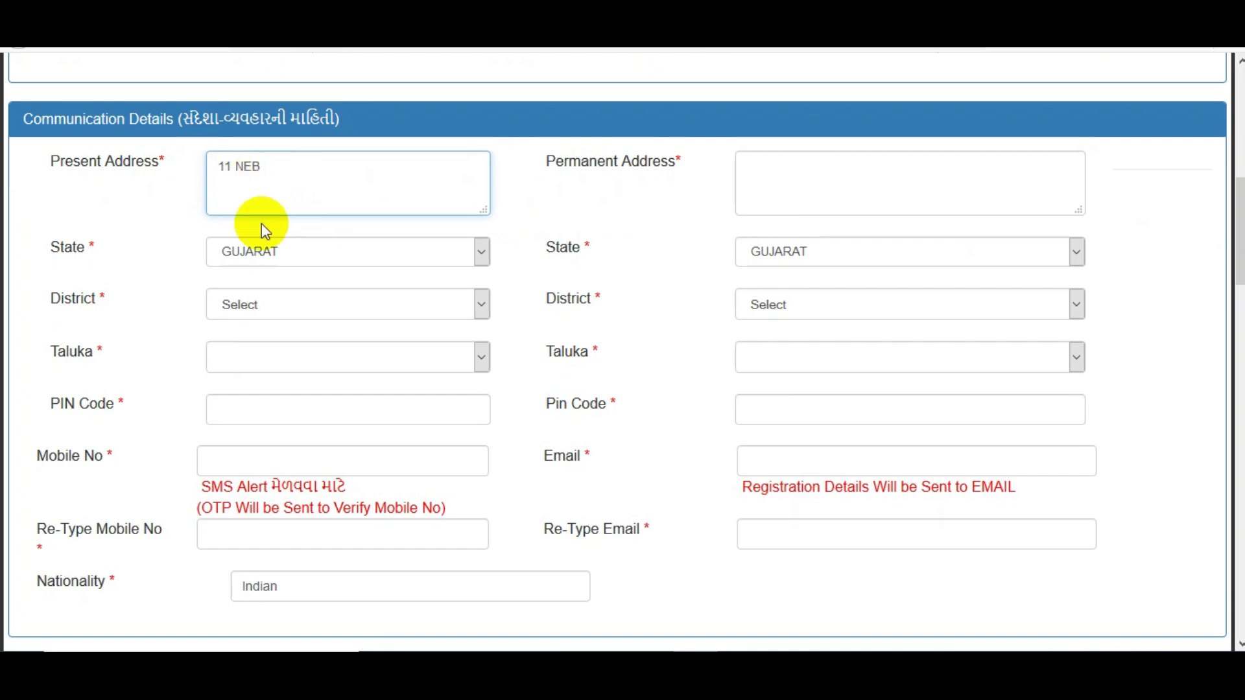
Check the state list for the present address and set its district to AHMEDABAD
{"action": "left_click", "coordinate": [276, 272]}
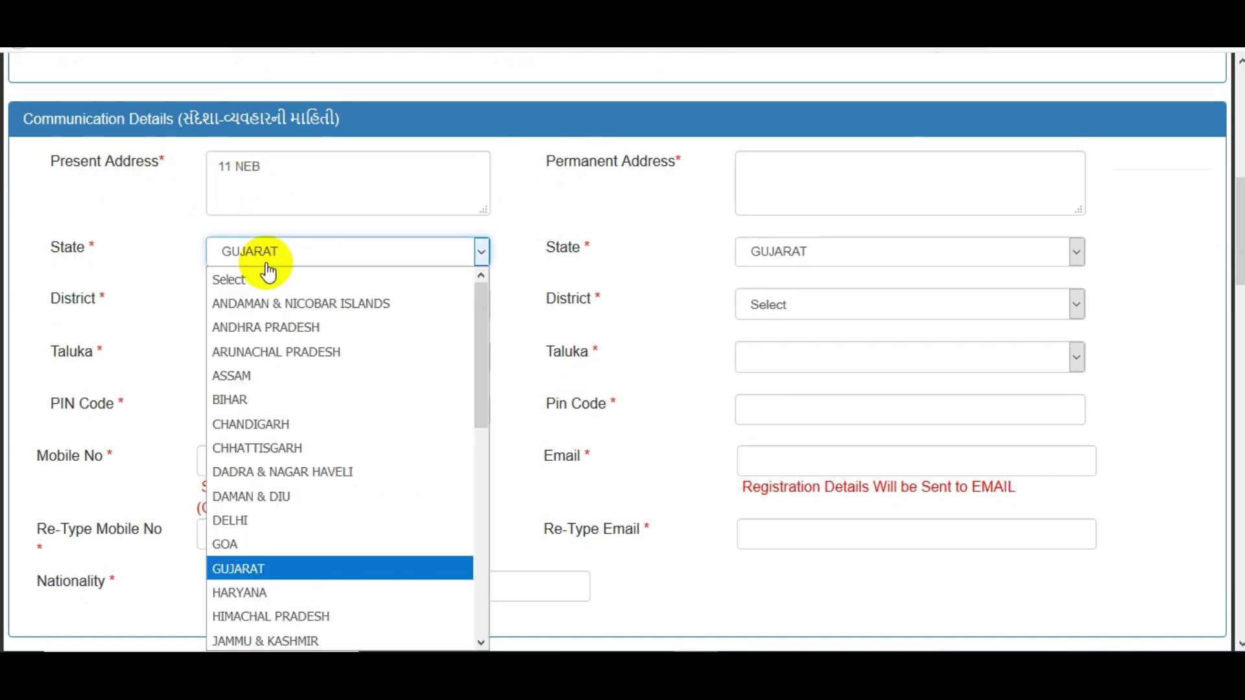
{"action": "left_click", "coordinate": [520, 272]}
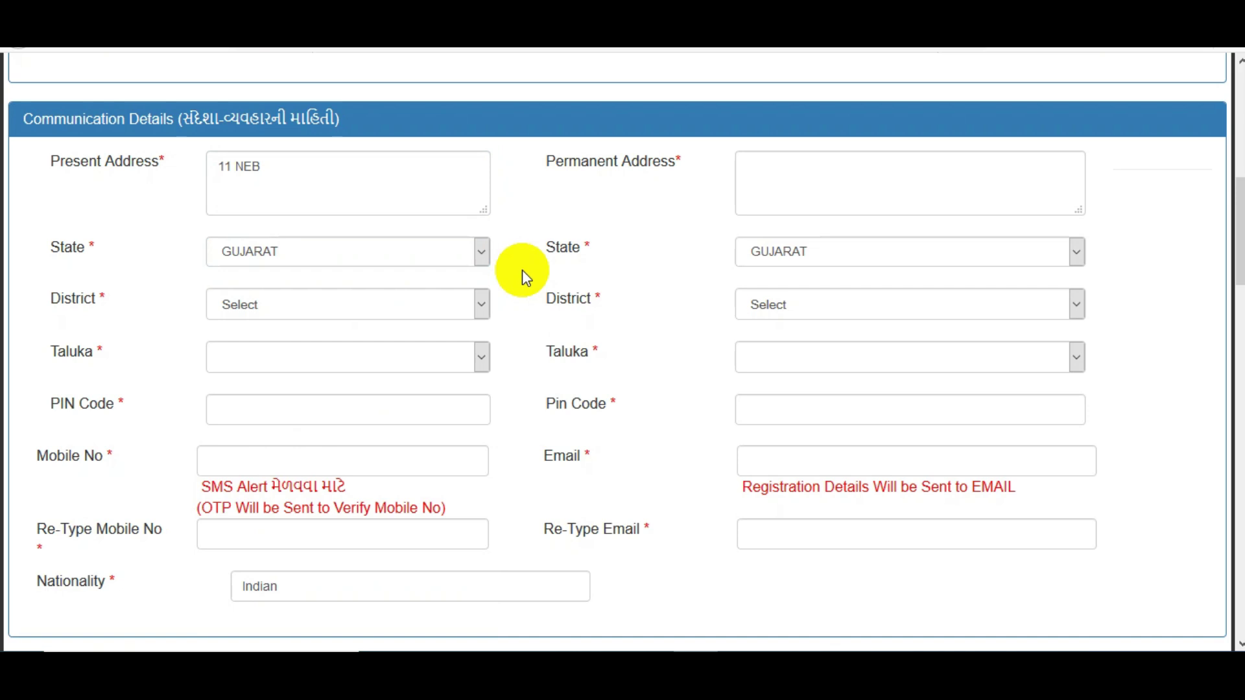
{"action": "left_click", "coordinate": [278, 306]}
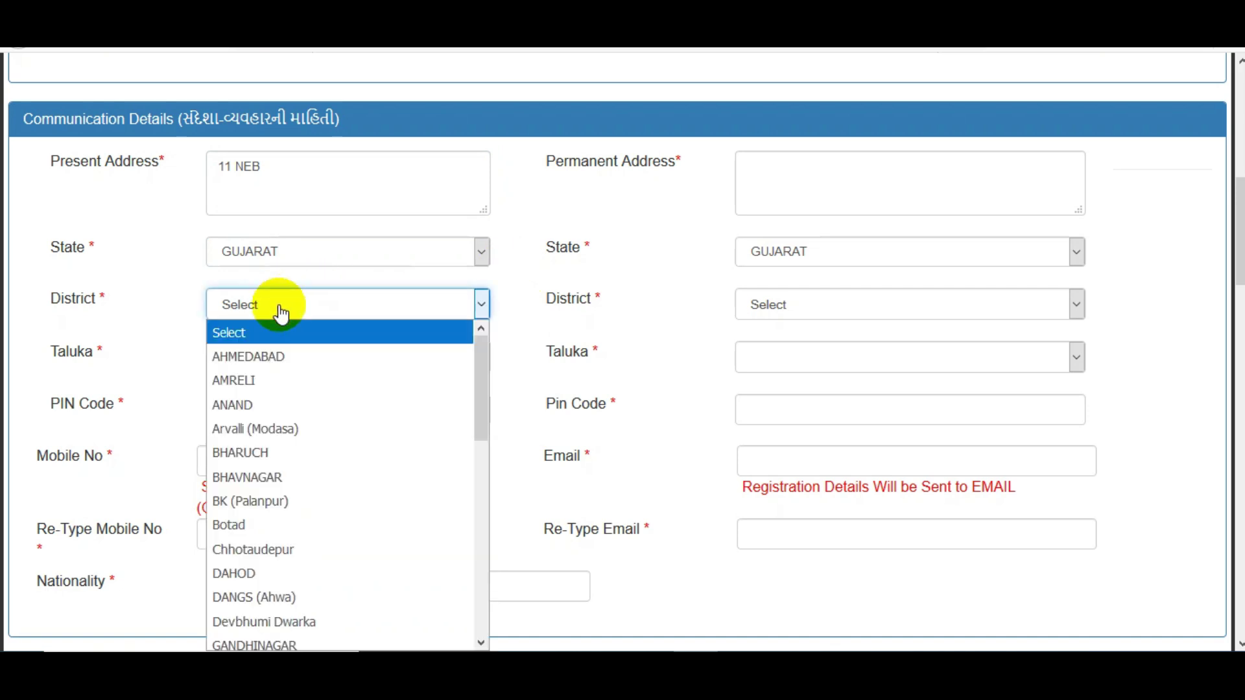
{"action": "left_click", "coordinate": [279, 353]}
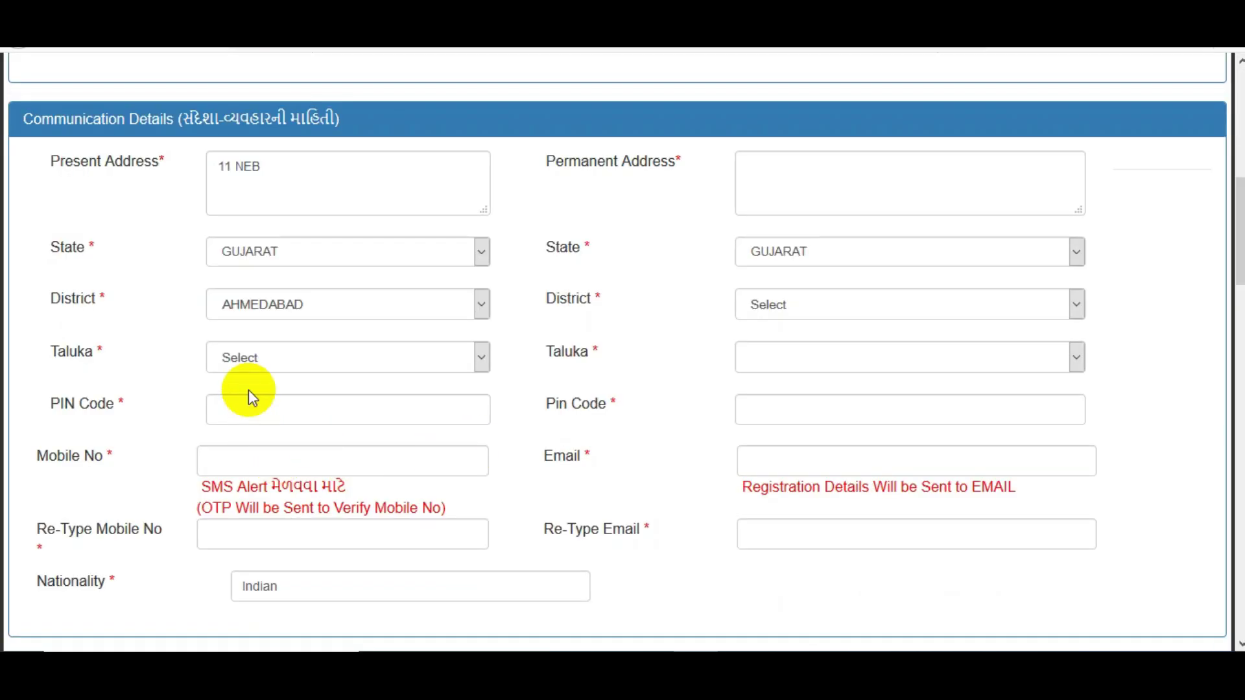
Examine the taluka options, the PIN code, mobile number and email fields, and the questions in the Other Details section
{"action": "left_click", "coordinate": [263, 376]}
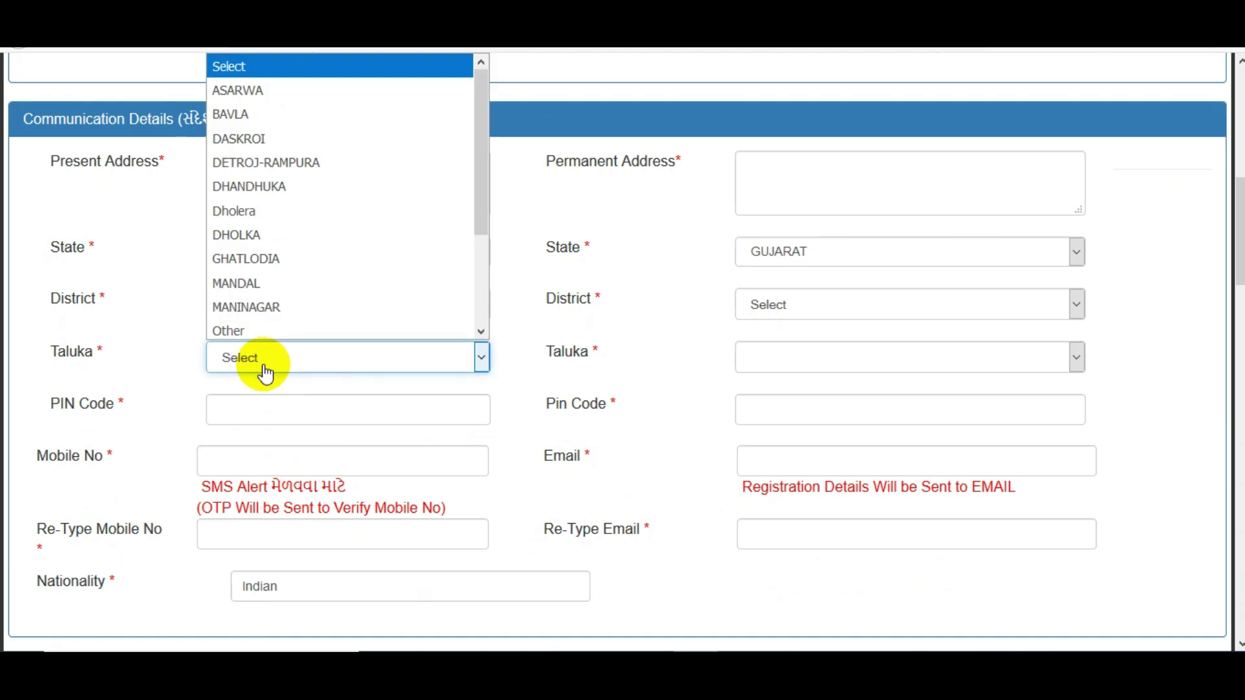
{"action": "left_click", "coordinate": [250, 398]}
{"action": "left_click", "coordinate": [254, 400]}
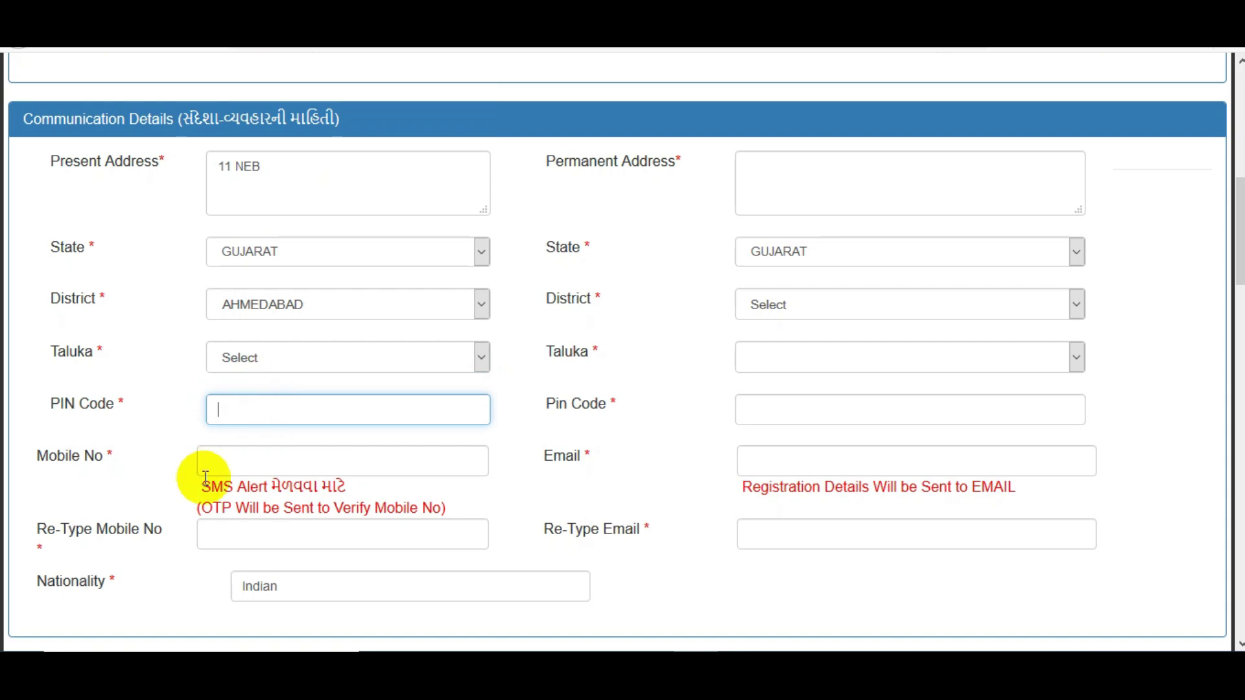
{"action": "left_click", "coordinate": [237, 476]}
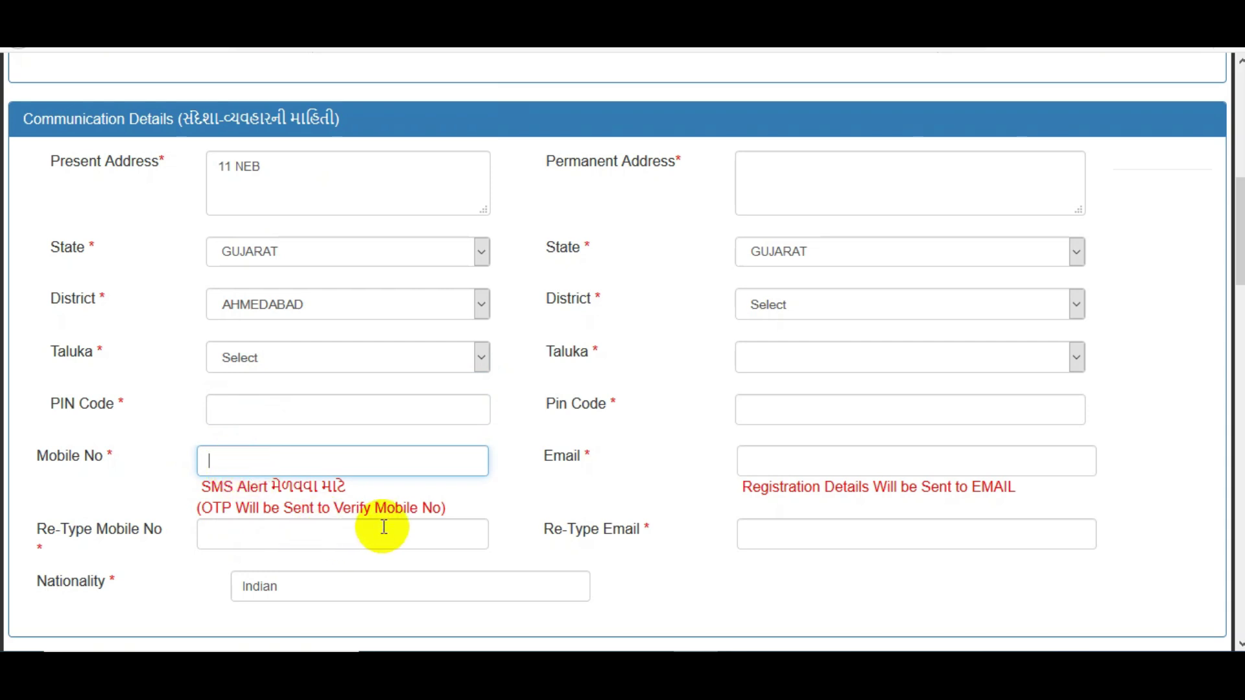
{"action": "left_click", "coordinate": [788, 472]}
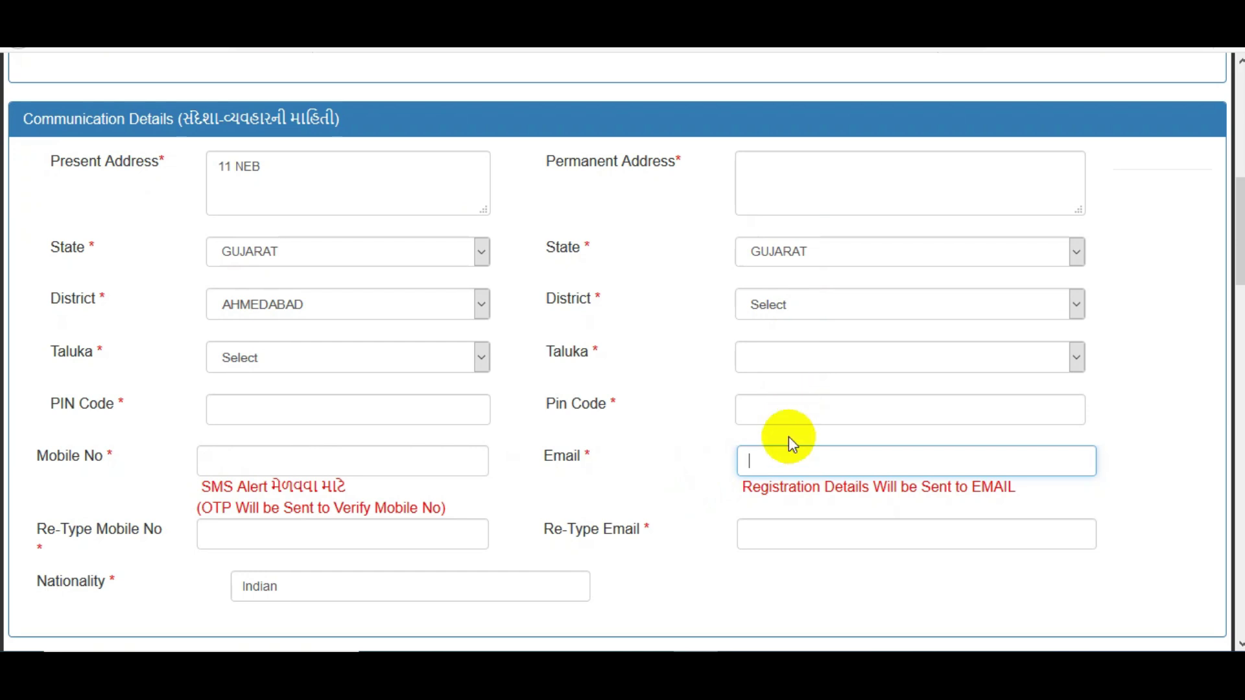
{"action": "left_click_drag", "start_coordinate": [1239, 231], "coordinate": [1240, 341]}
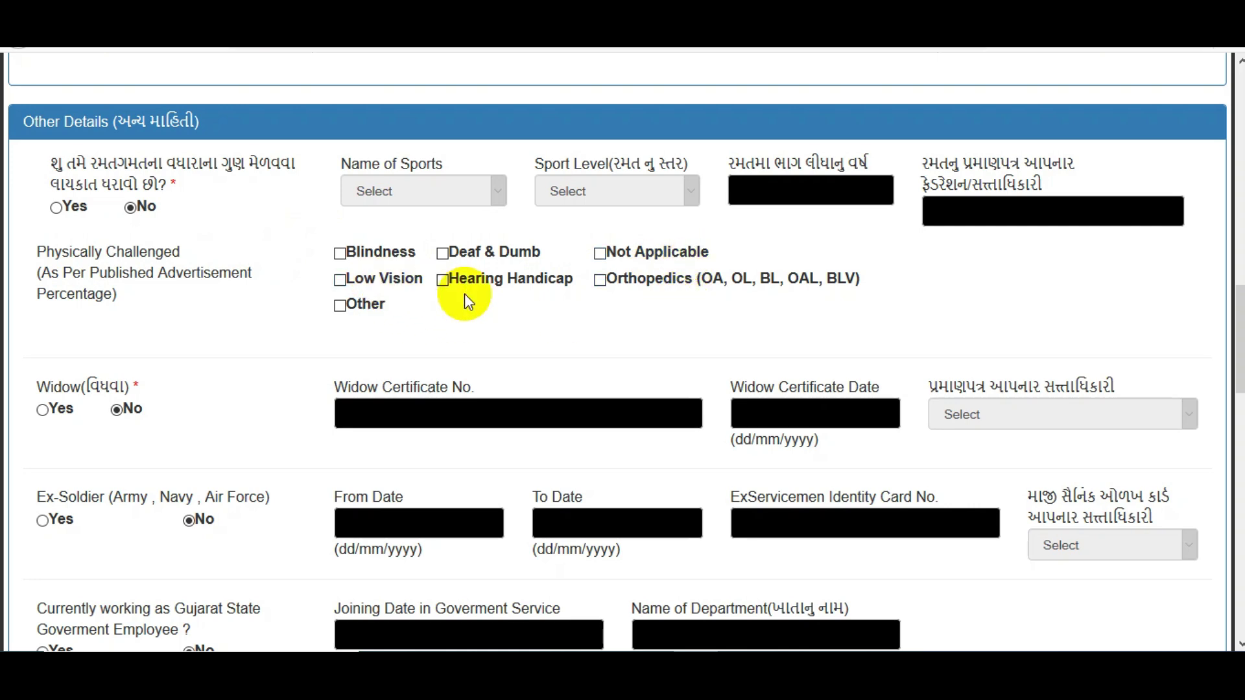
{"action": "scroll", "coordinate": [622, 350], "scroll_direction": "down", "scroll_amount": 3}
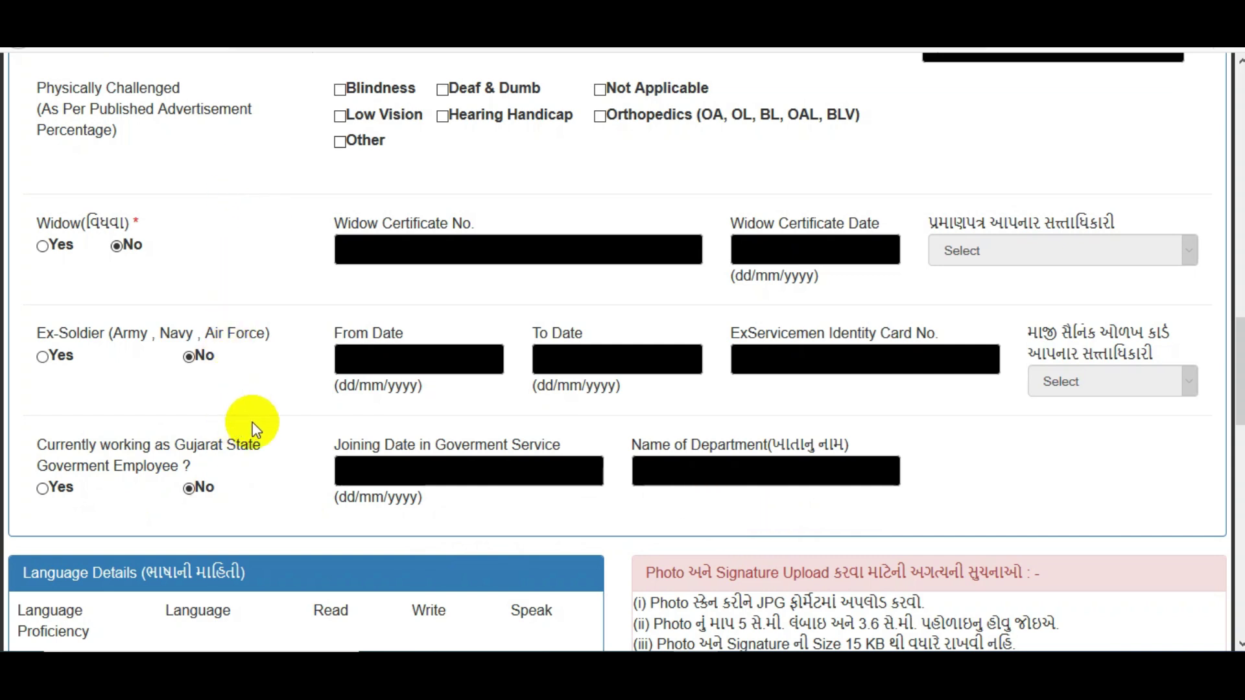
Mark read, write and speak proficiency for English and Hindi in the Language Details
{"action": "left_click_drag", "start_coordinate": [1239, 371], "coordinate": [1240, 441]}
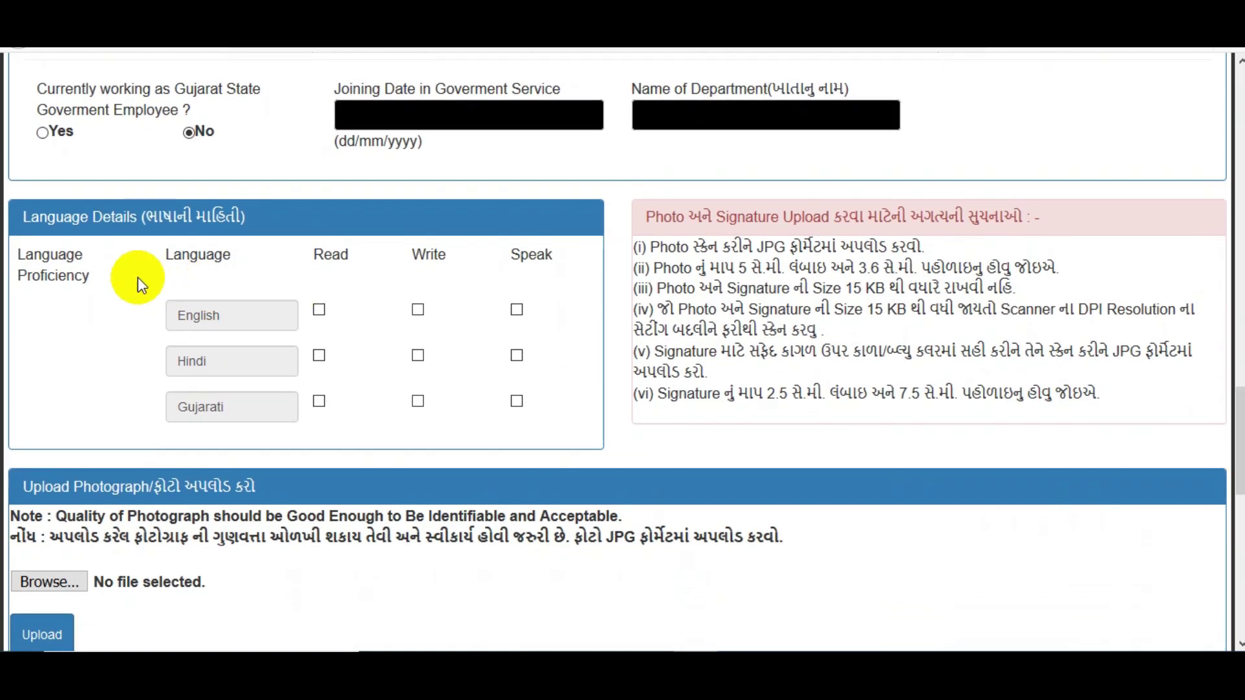
{"action": "left_click", "coordinate": [319, 310]}
{"action": "left_click", "coordinate": [417, 310]}
{"action": "left_click", "coordinate": [516, 311]}
{"action": "left_click", "coordinate": [319, 356]}
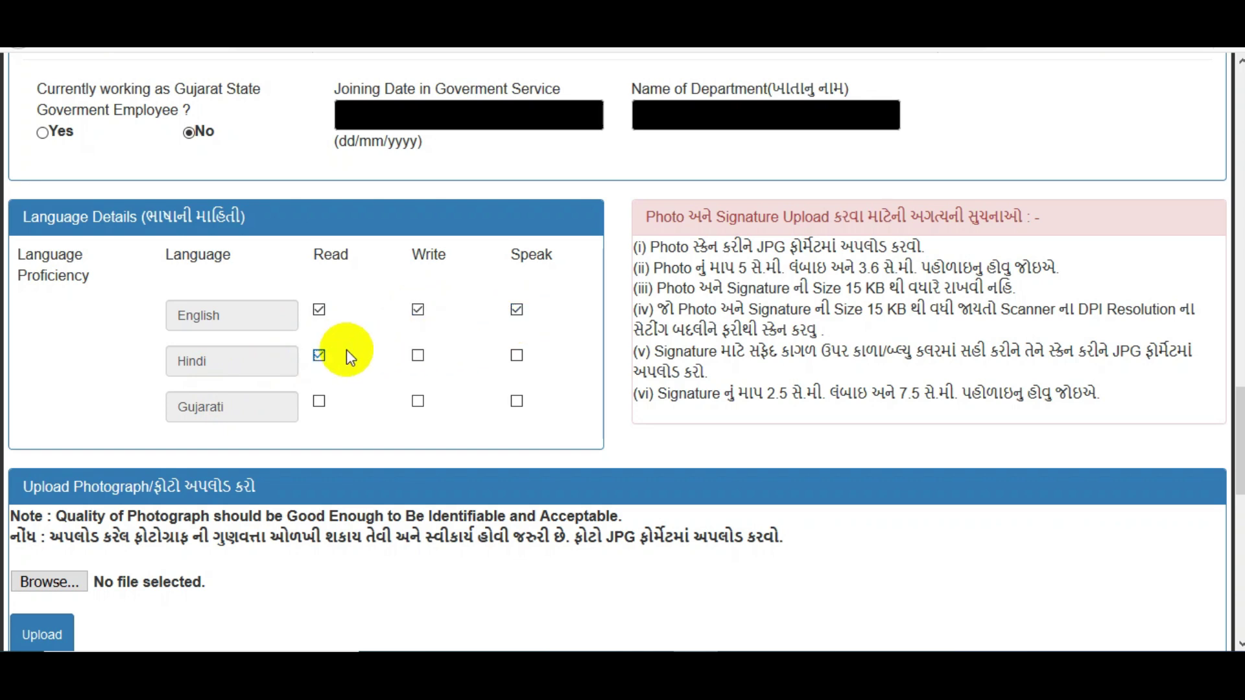
{"action": "left_click", "coordinate": [417, 355]}
{"action": "left_click", "coordinate": [513, 358]}
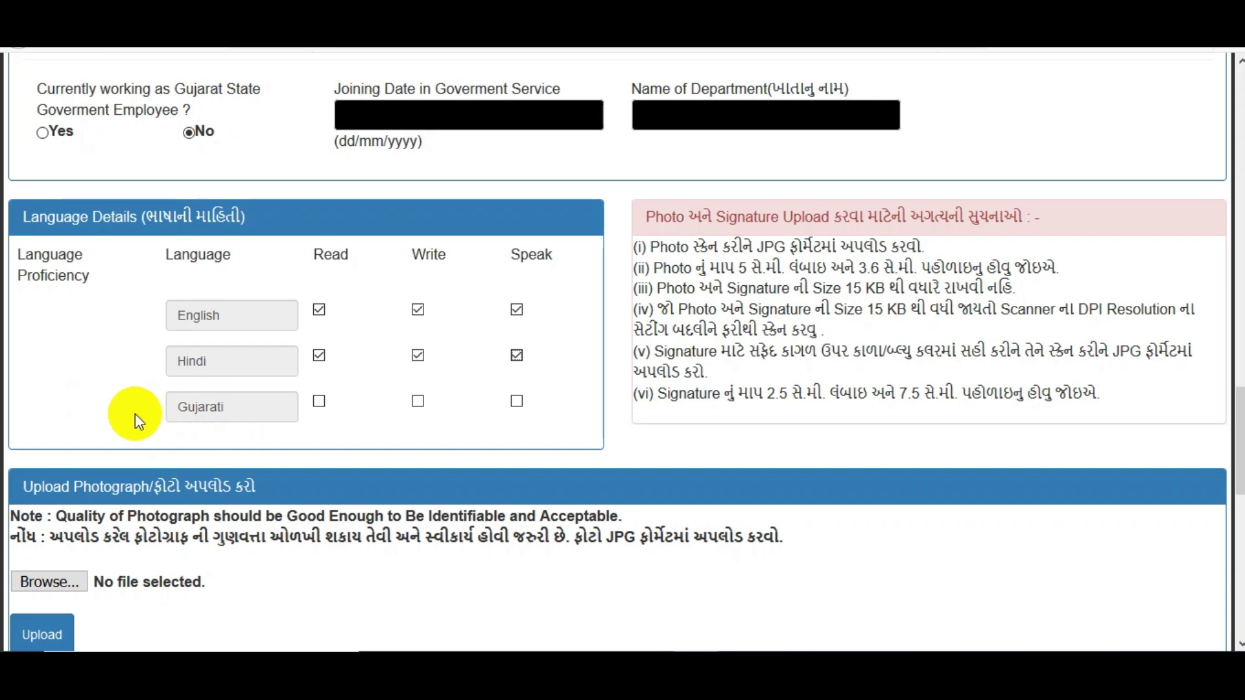
Examine the photograph and signature upload sections with their format and size requirements
{"action": "mouse_move", "coordinate": [1238, 418]}
{"action": "left_mouse_down"}
{"action": "mouse_move", "coordinate": [1238, 483]}
{"action": "mouse_move", "coordinate": [1225, 493]}
{"action": "left_mouse_up"}
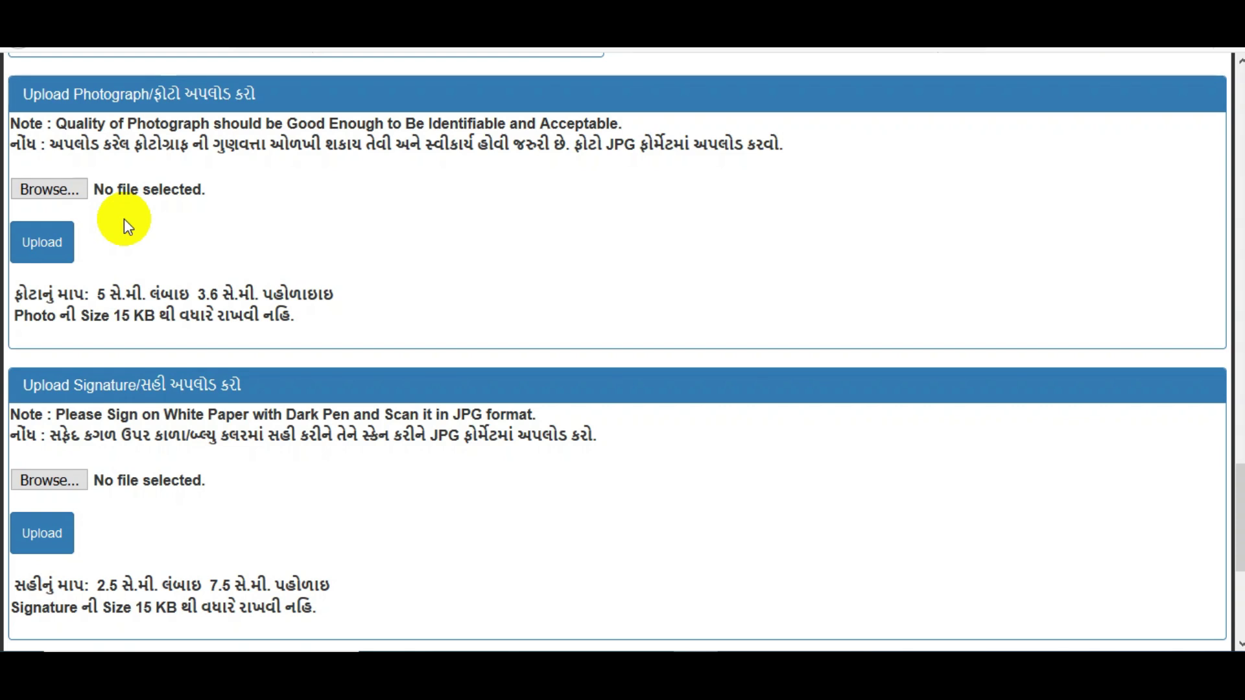
{"action": "scroll", "coordinate": [622, 350], "scroll_direction": "down", "scroll_amount": 1}
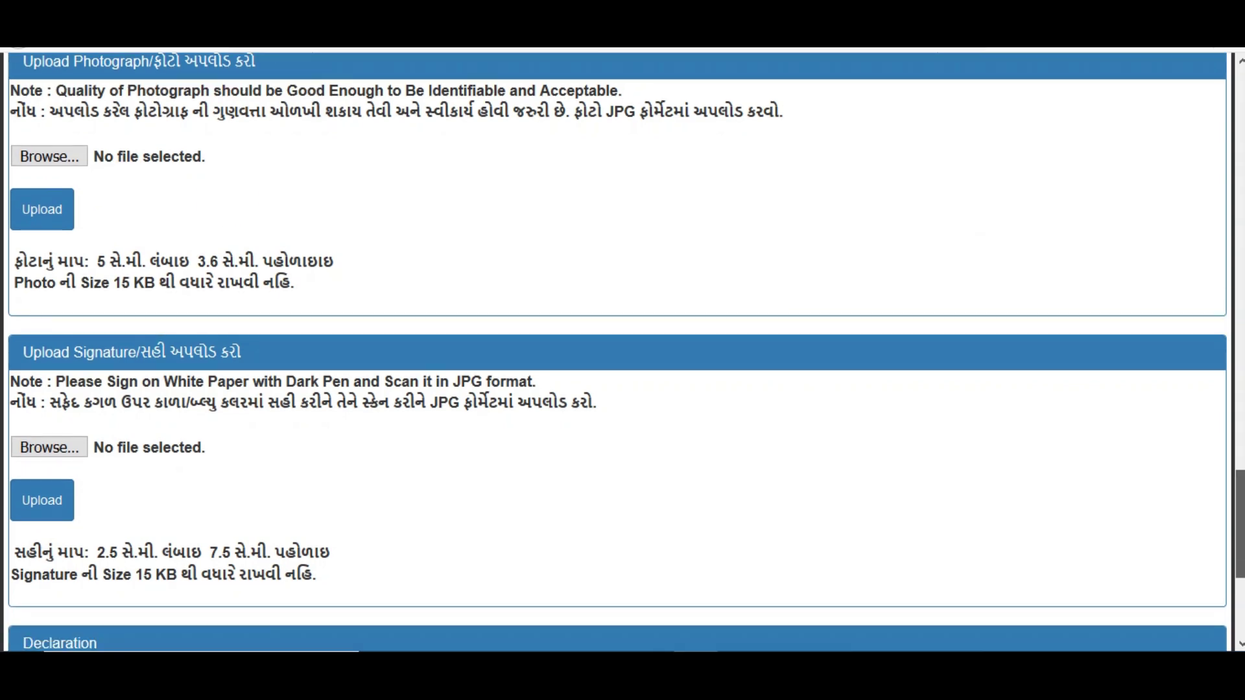
{"action": "scroll", "coordinate": [622, 350], "scroll_direction": "up", "scroll_amount": 1}
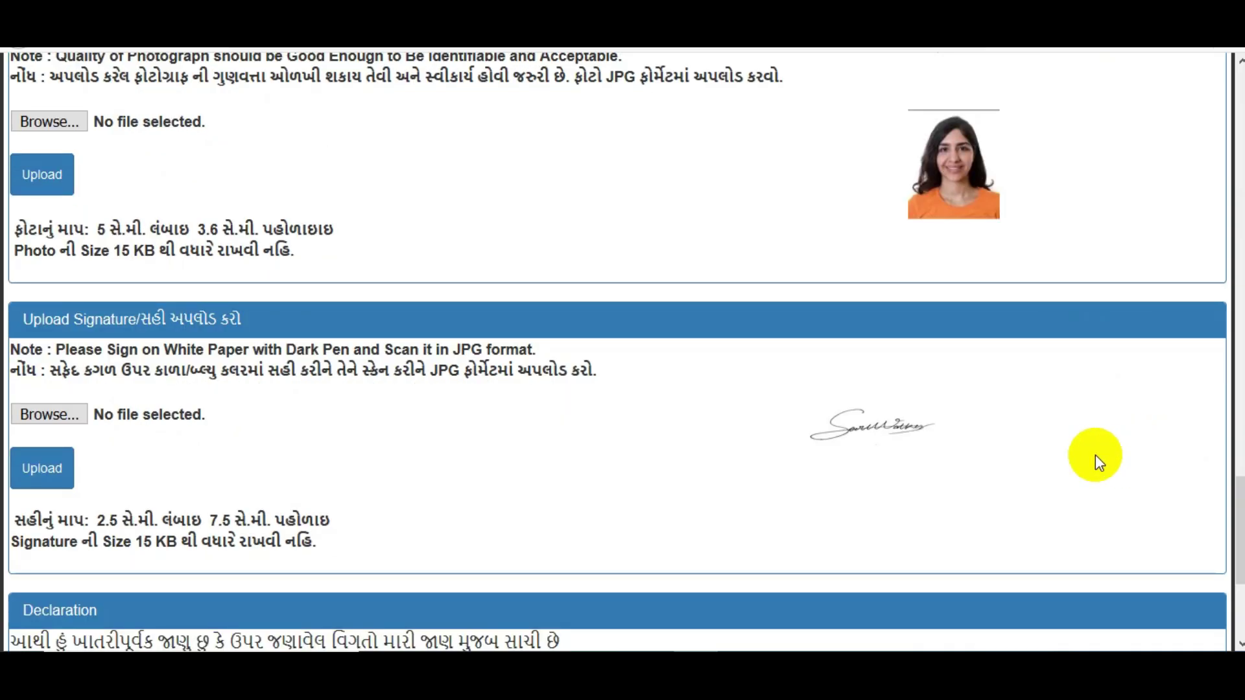
Answer Yes to the declaration, save the form, and submit it with the OTP delivered to the mobile
{"action": "scroll", "coordinate": [622, 350], "scroll_direction": "down", "scroll_amount": 5}
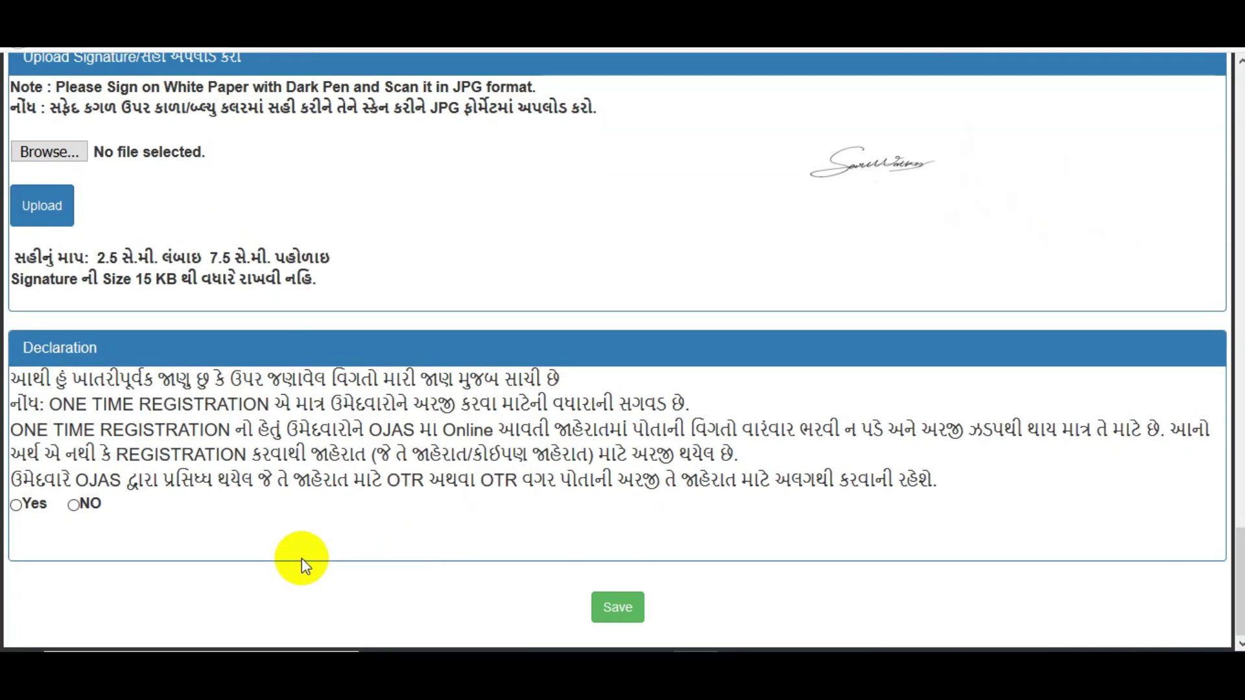
{"action": "left_click", "coordinate": [24, 512]}
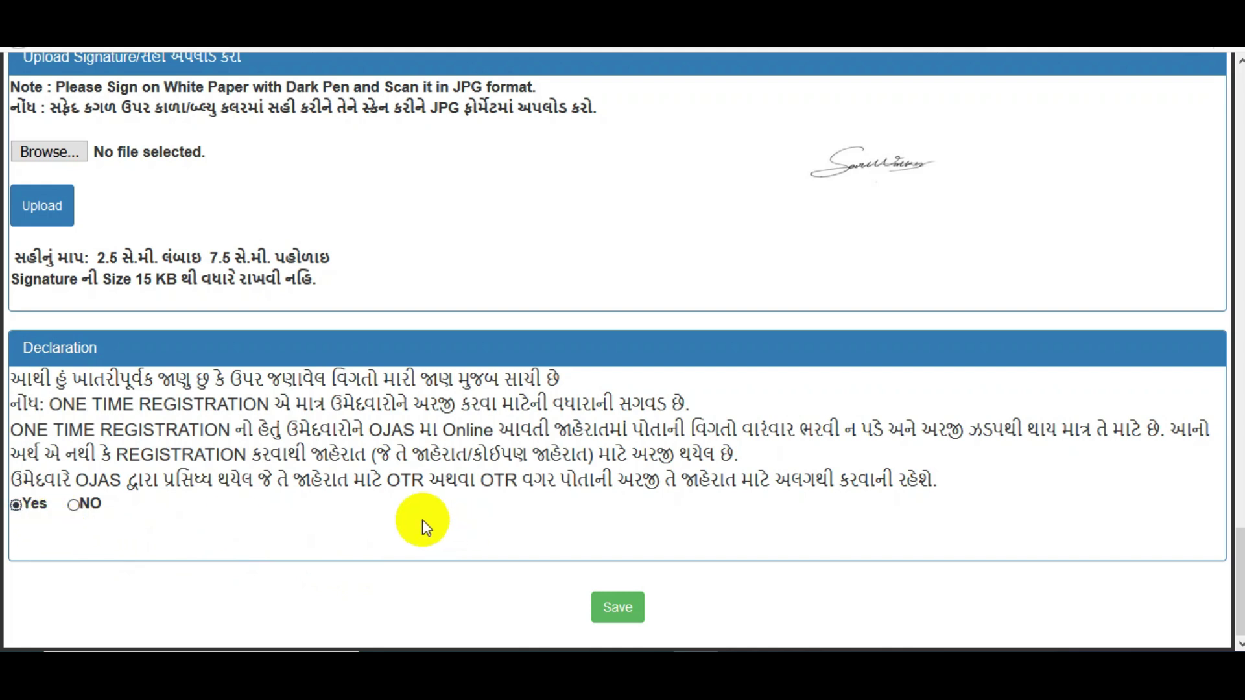
{"action": "left_click", "coordinate": [614, 614]}
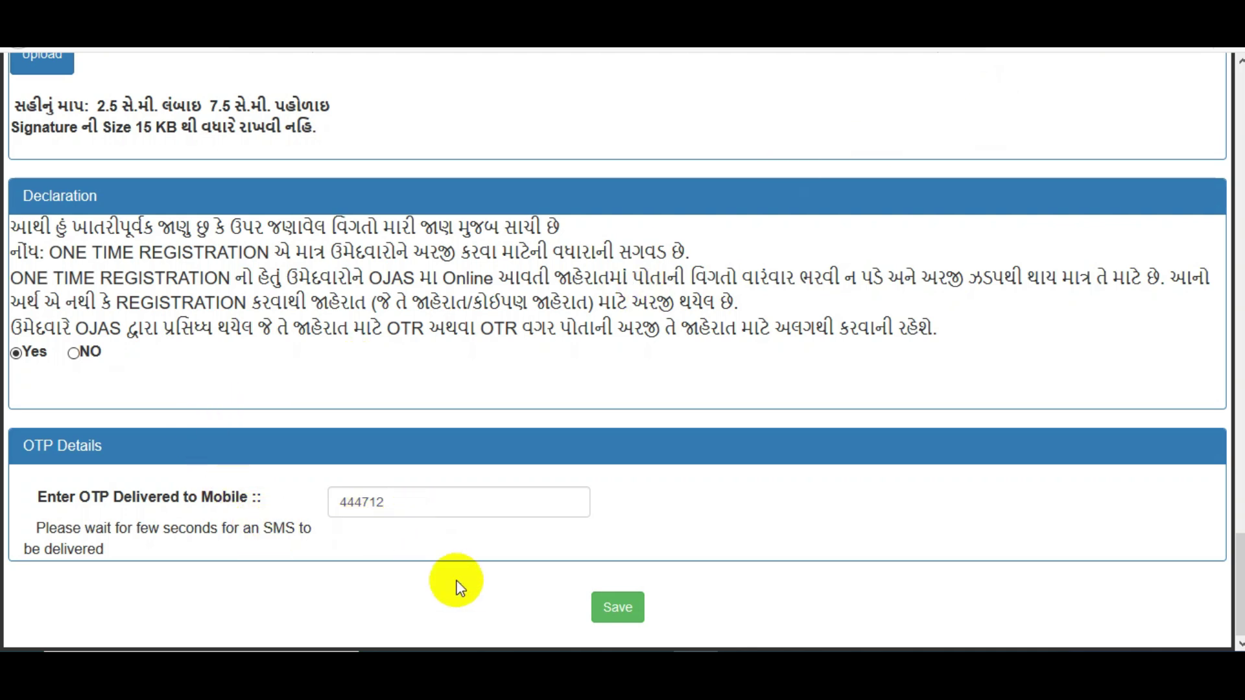
{"action": "left_click", "coordinate": [618, 608]}
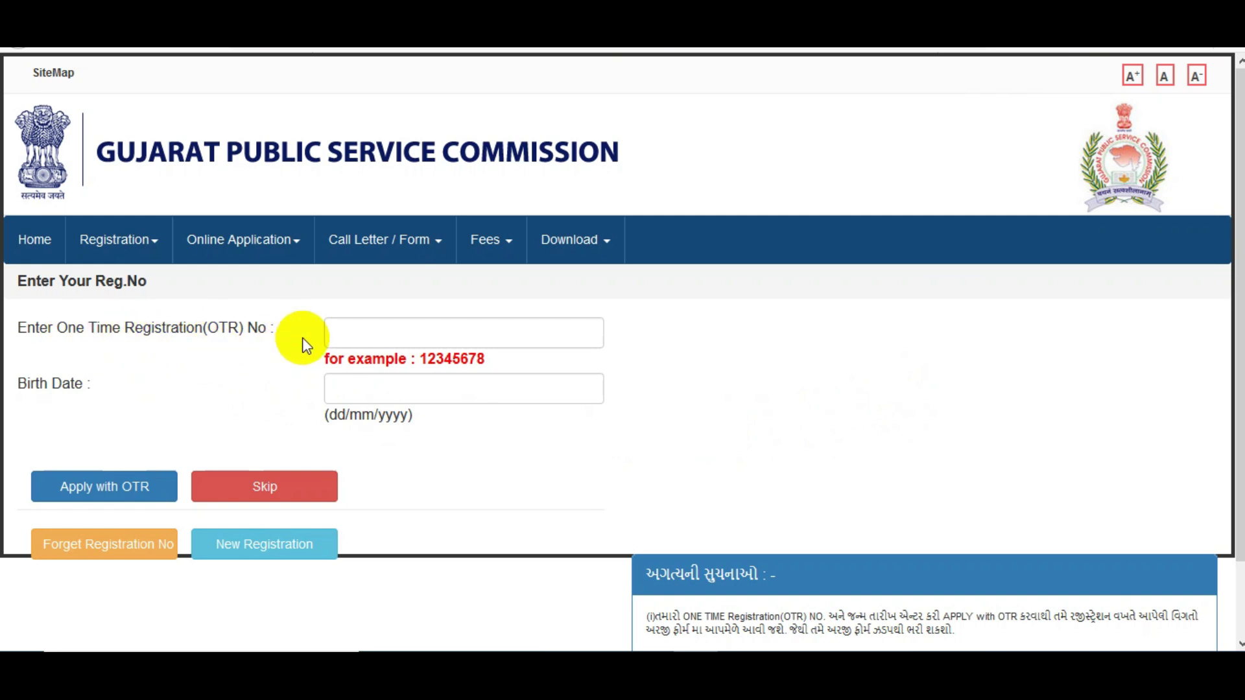
Enter the one-time registration number and birth date to open the application form with OTR
{"action": "left_click", "coordinate": [361, 389]}
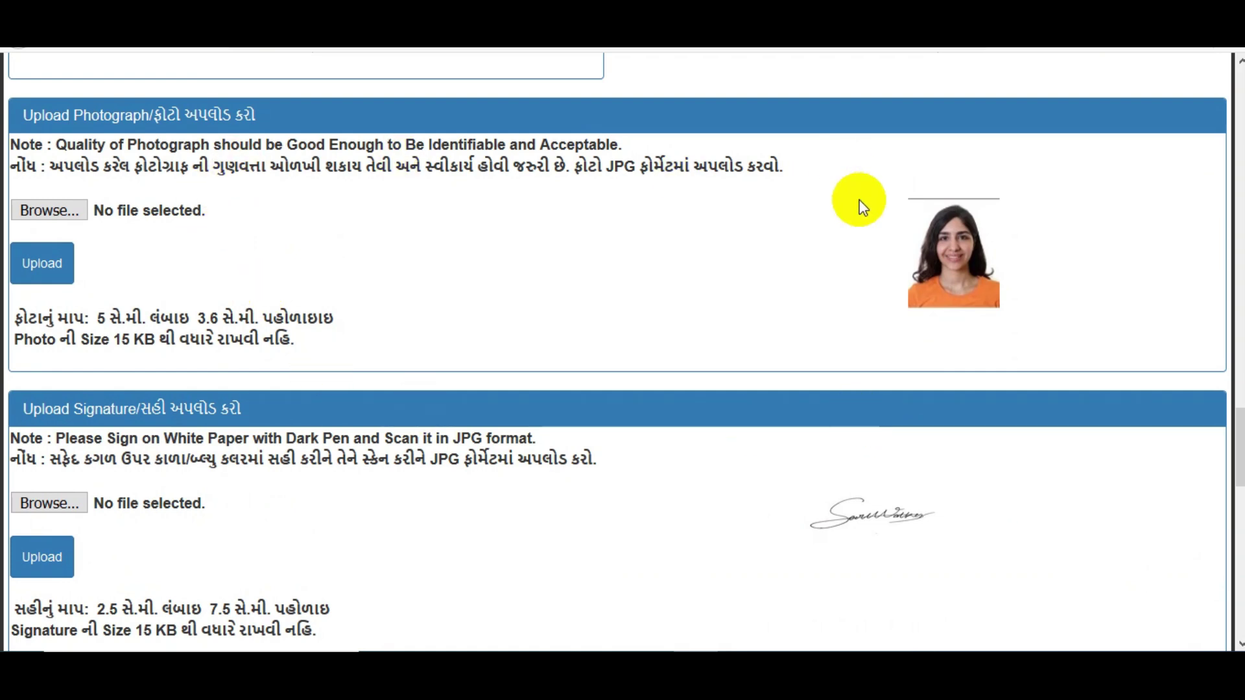
In Education Details, choose B.E. / B.Tech. Civil Engineering and enter a percentage of 72.00
{"action": "scroll", "coordinate": [1238, 447], "scroll_direction": "down", "scroll_amount": 1}
{"action": "scroll", "coordinate": [622, 350], "scroll_direction": "down", "scroll_amount": 2}
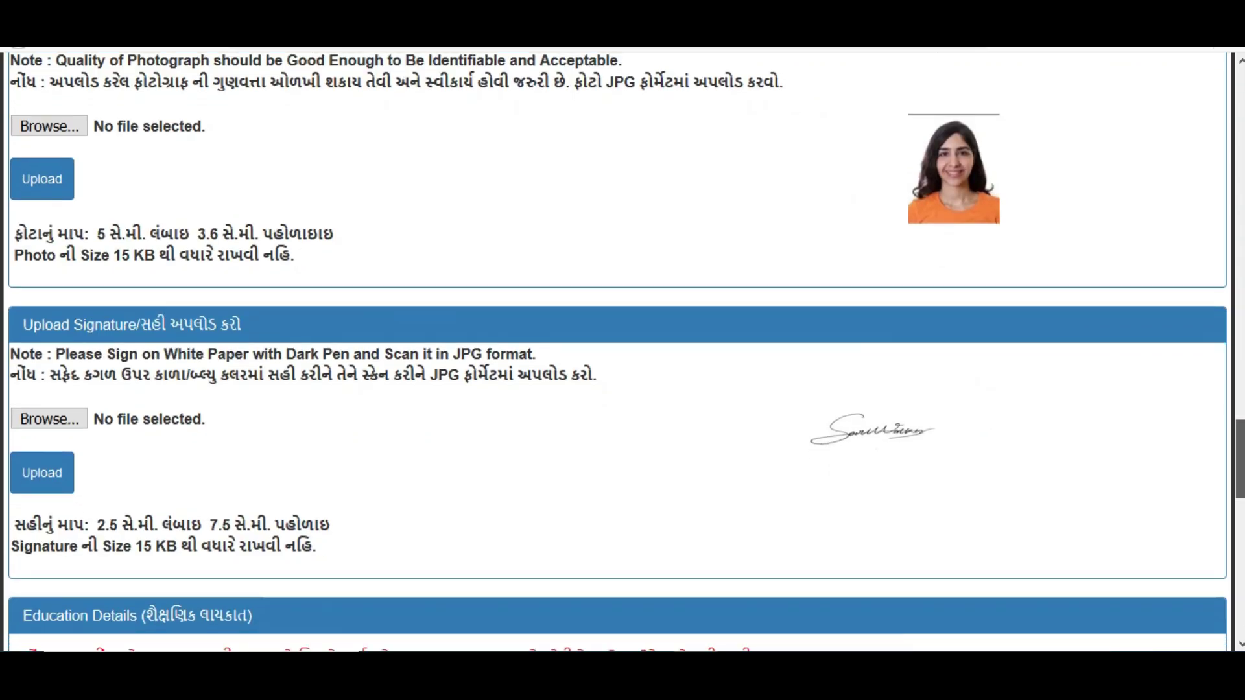
{"action": "scroll", "coordinate": [623, 350], "scroll_direction": "down", "scroll_amount": 5}
{"action": "scroll", "coordinate": [622, 350], "scroll_direction": "down", "scroll_amount": 3}
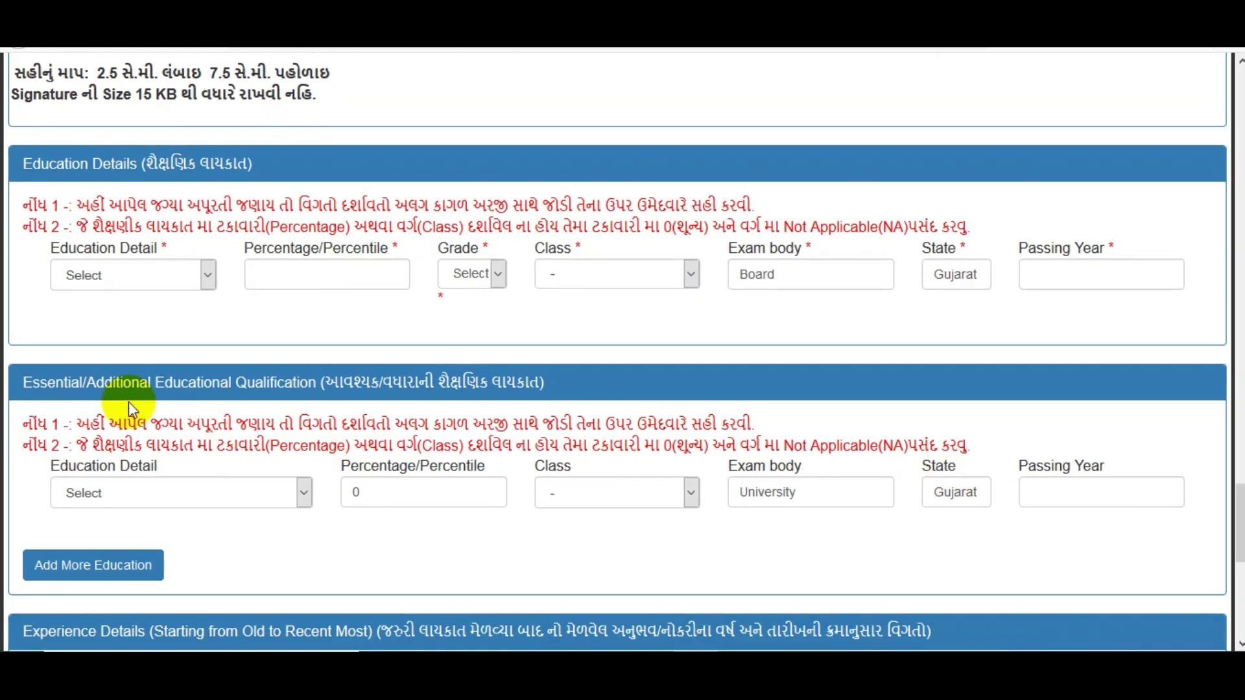
{"action": "left_click", "coordinate": [127, 279]}
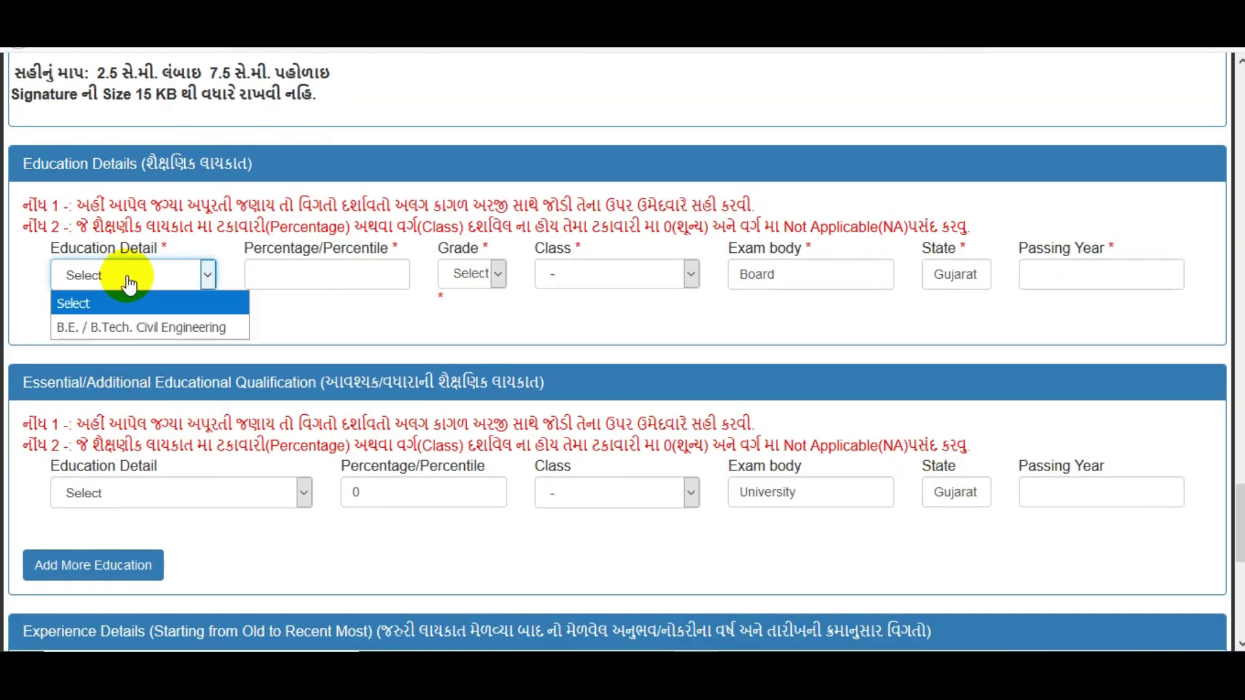
{"action": "left_click", "coordinate": [177, 333]}
{"action": "left_click", "coordinate": [322, 283]}
{"action": "type", "text": "72.00"}
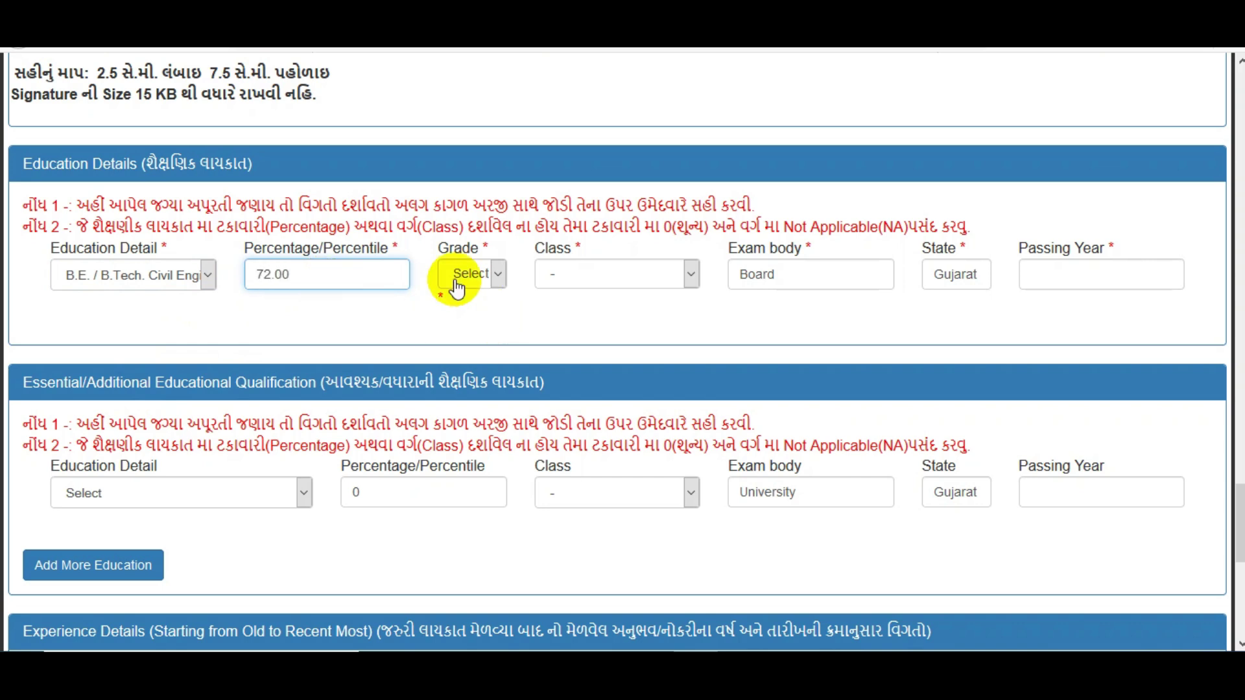
Set the grade to NA and the class to First for the civil engineering degree
{"action": "left_click", "coordinate": [454, 273]}
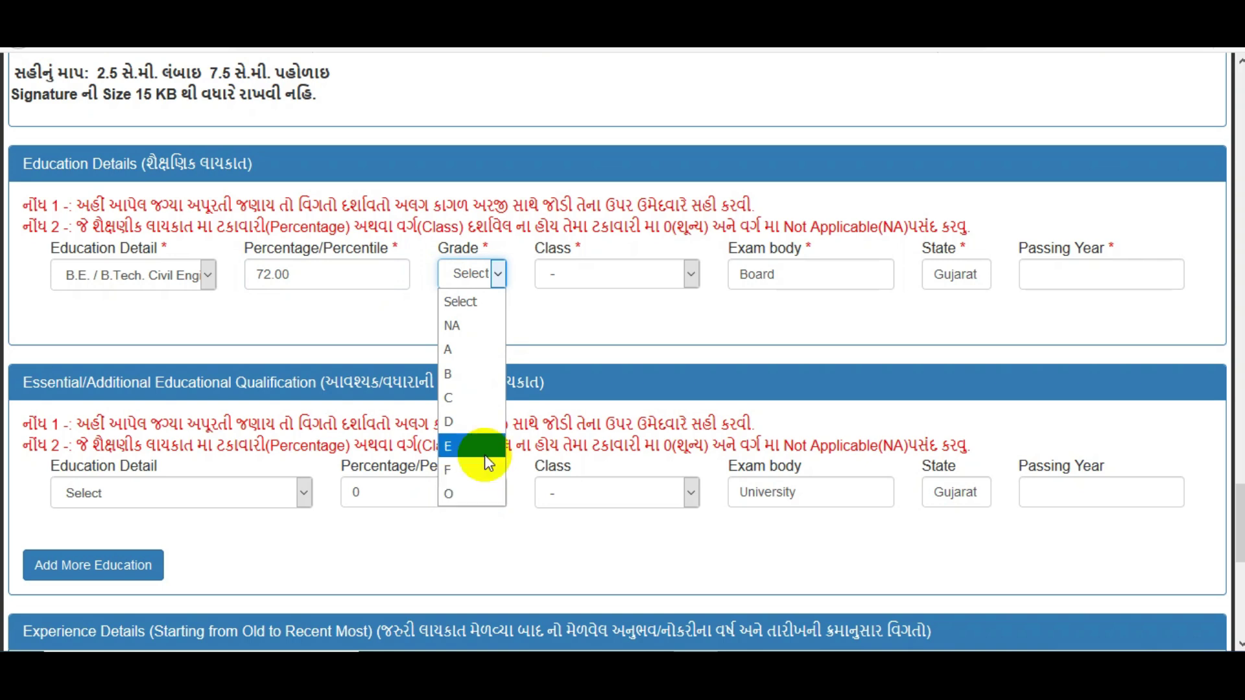
{"action": "left_click", "coordinate": [474, 331]}
{"action": "left_click", "coordinate": [622, 276]}
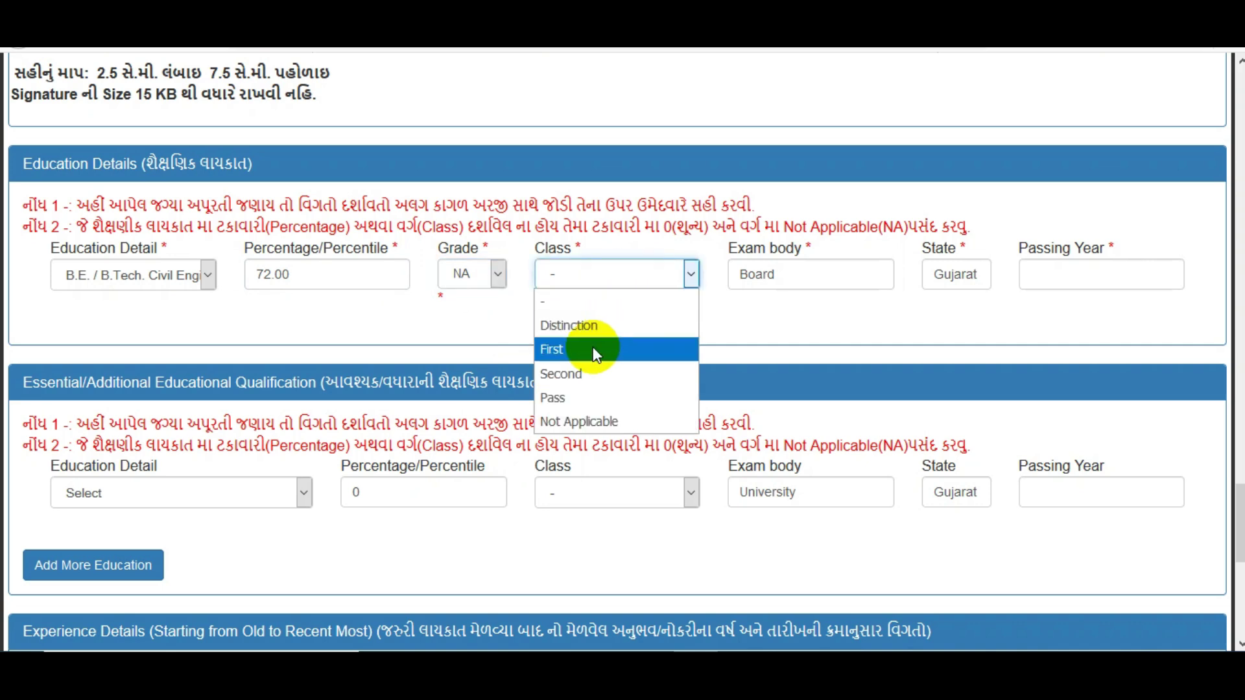
{"action": "left_click", "coordinate": [569, 350]}
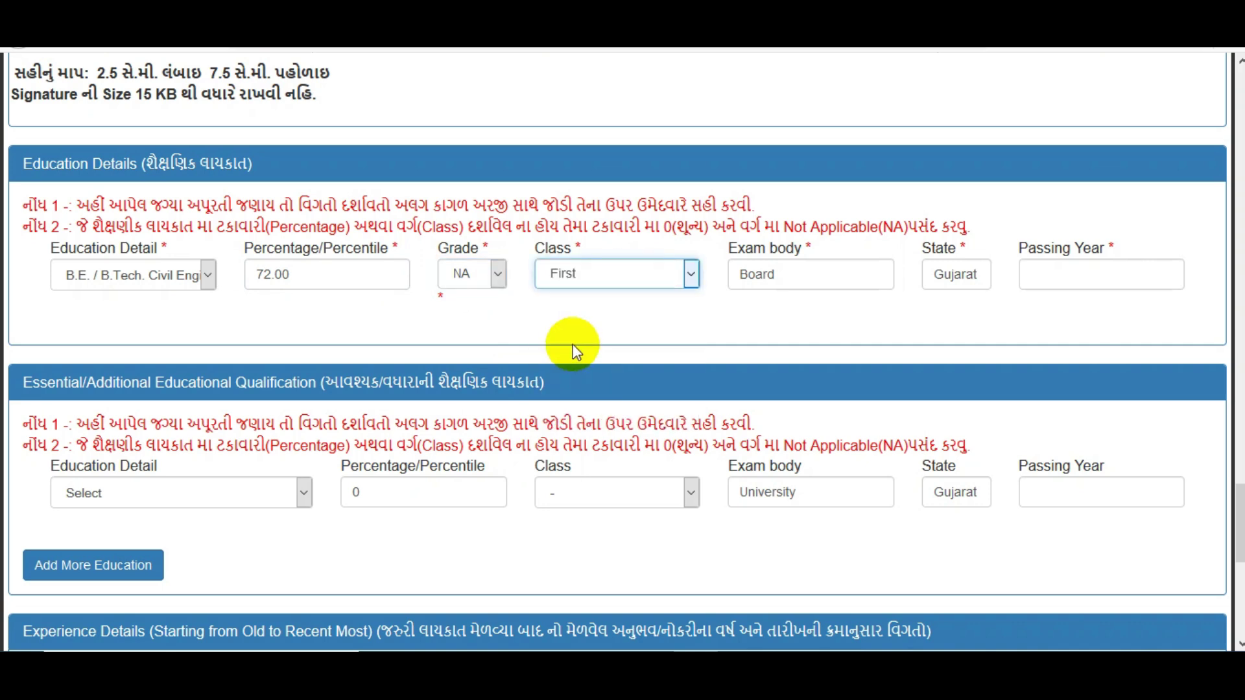
Set the civil engineering degree's exam body to rtu and clear its prefilled state
{"action": "left_click", "coordinate": [785, 276]}
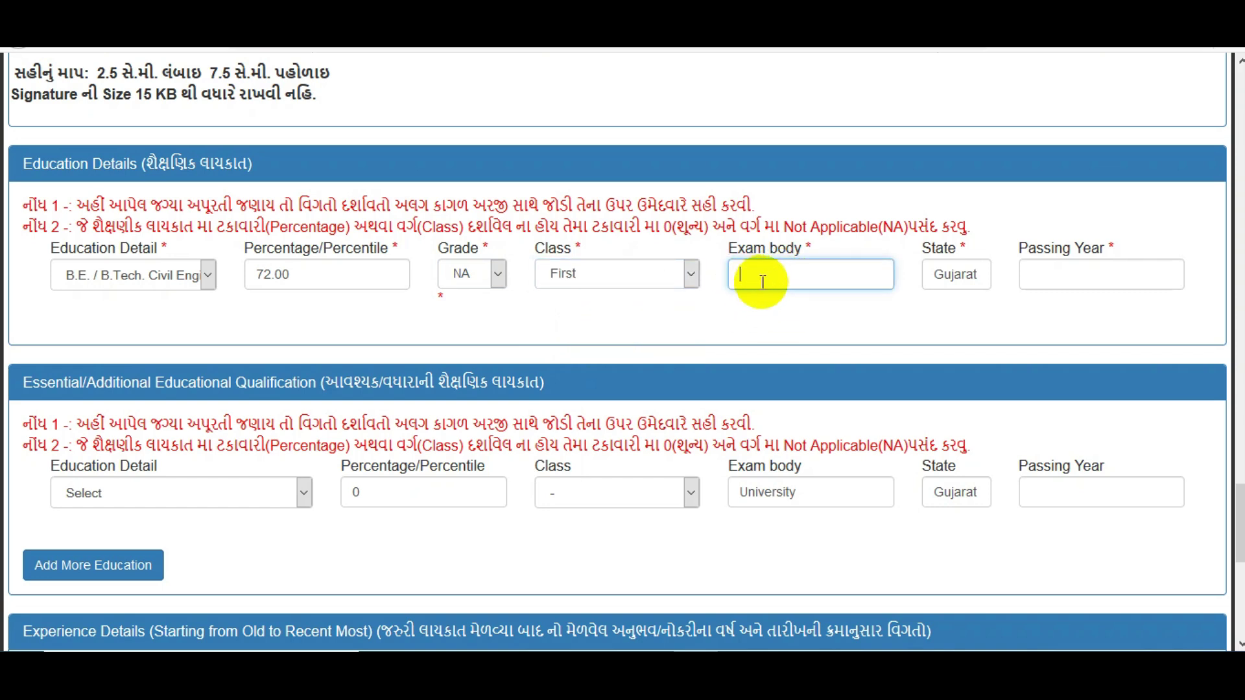
{"action": "type", "text": "rtu"}
{"action": "left_click", "coordinate": [941, 278]}
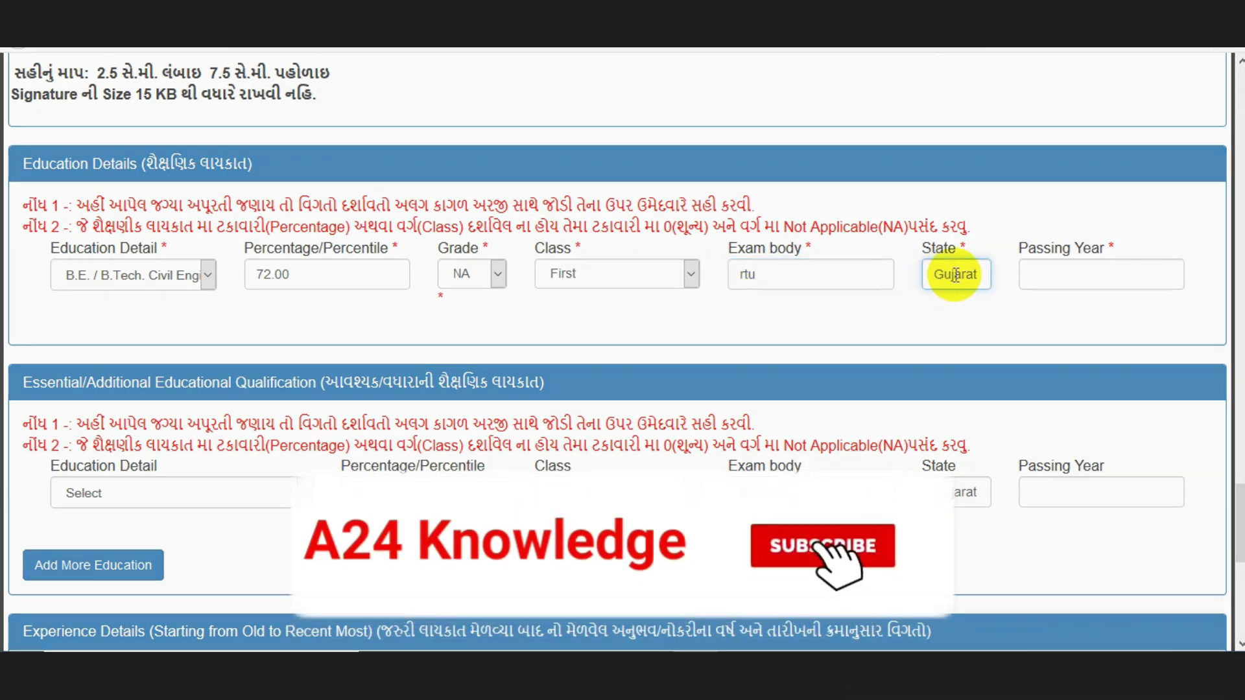
{"action": "double_click", "coordinate": [954, 275]}
{"action": "key", "text": "BackSpace"}
{"action": "left_click", "coordinate": [1053, 273]}
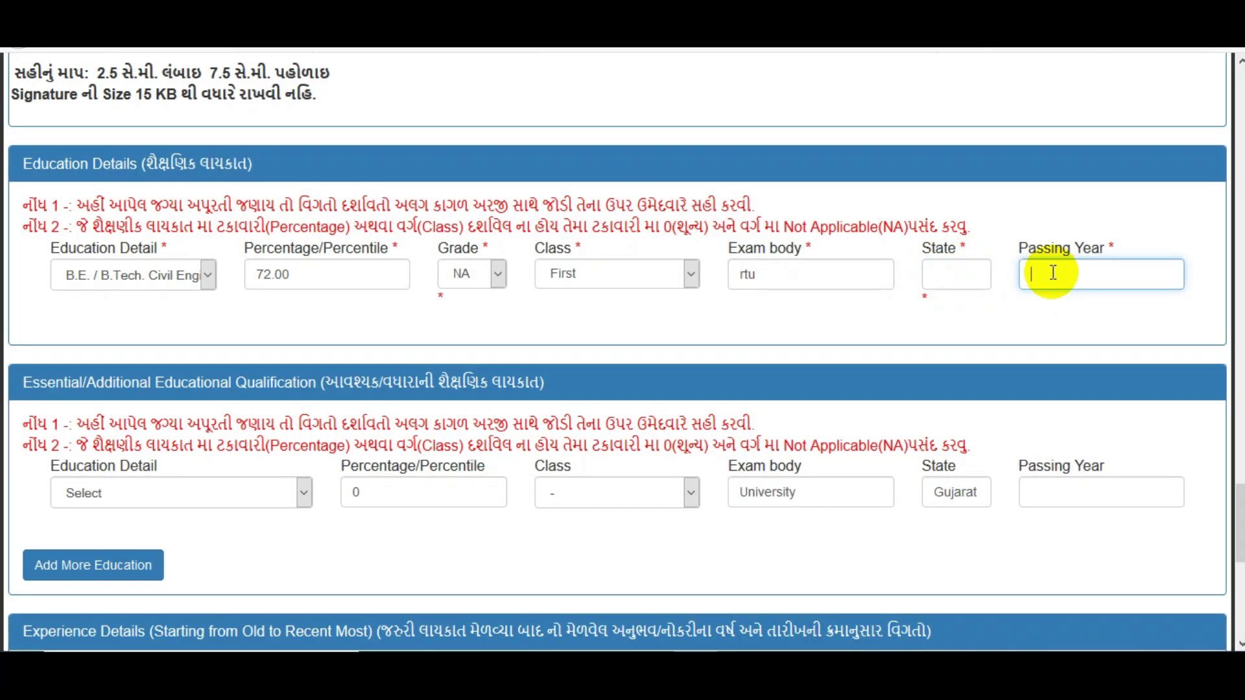
Check the choices available for the additional qualification's Education Detail and for the Experience Type
{"action": "scroll", "coordinate": [599, 315], "scroll_direction": "down", "scroll_amount": 3}
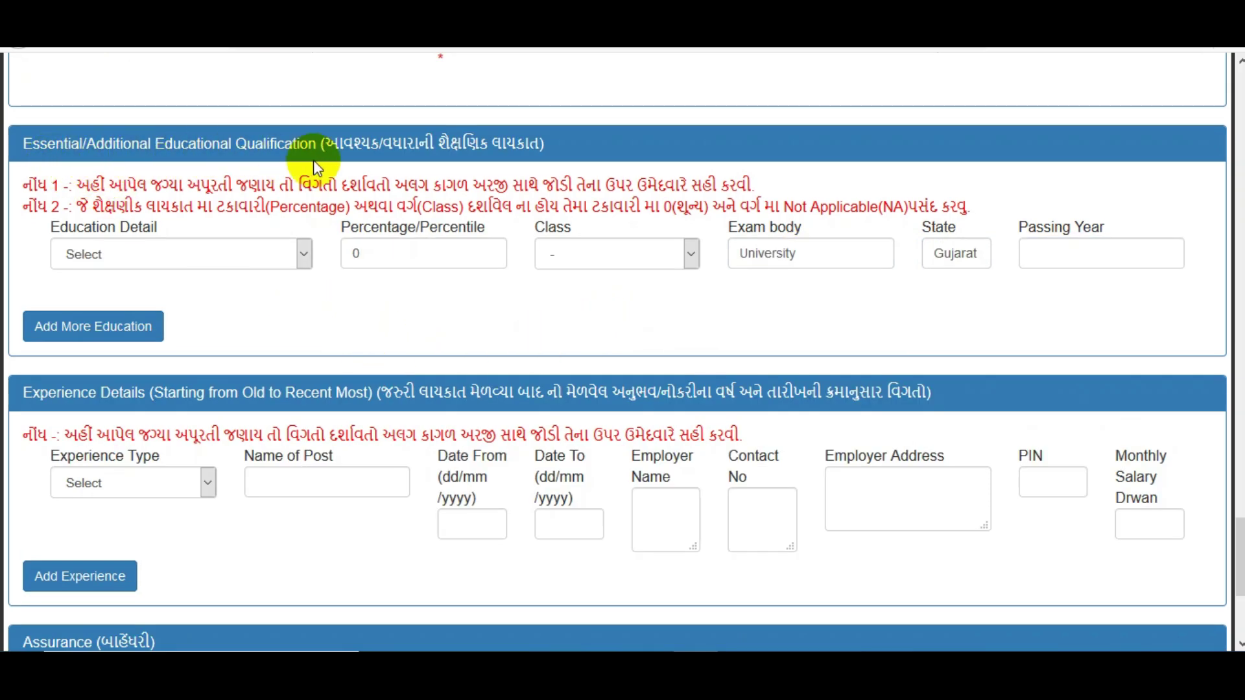
{"action": "left_click", "coordinate": [235, 261]}
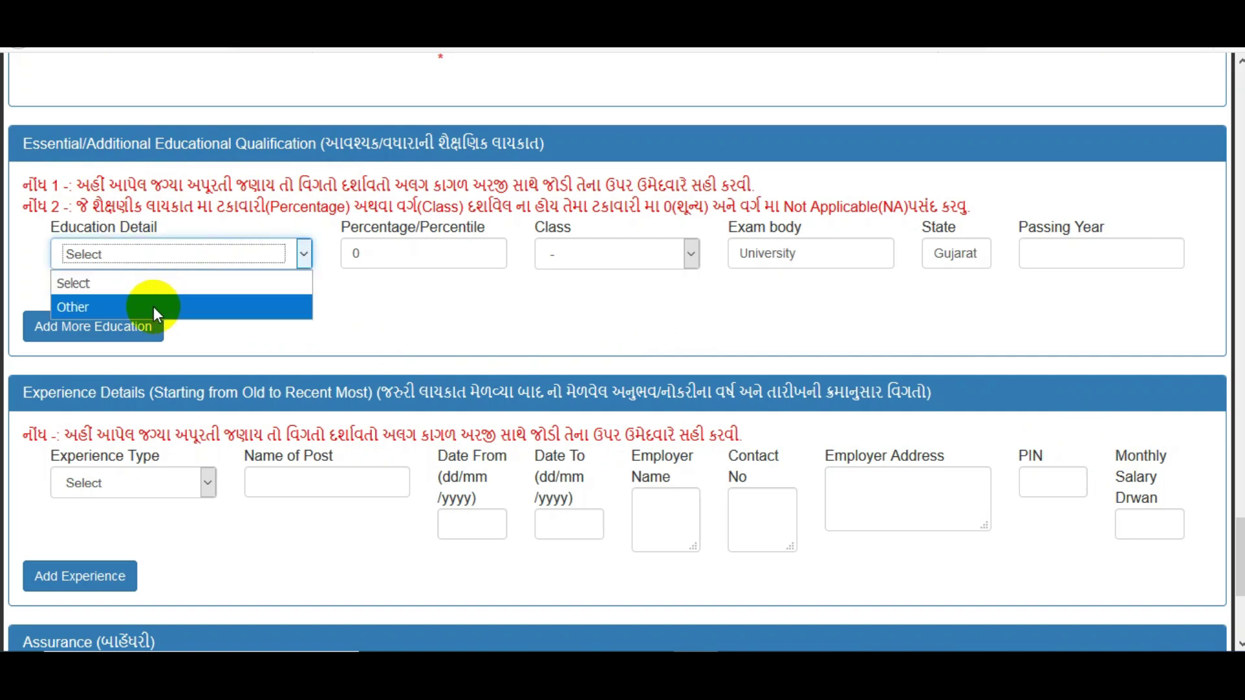
{"action": "left_click", "coordinate": [508, 317]}
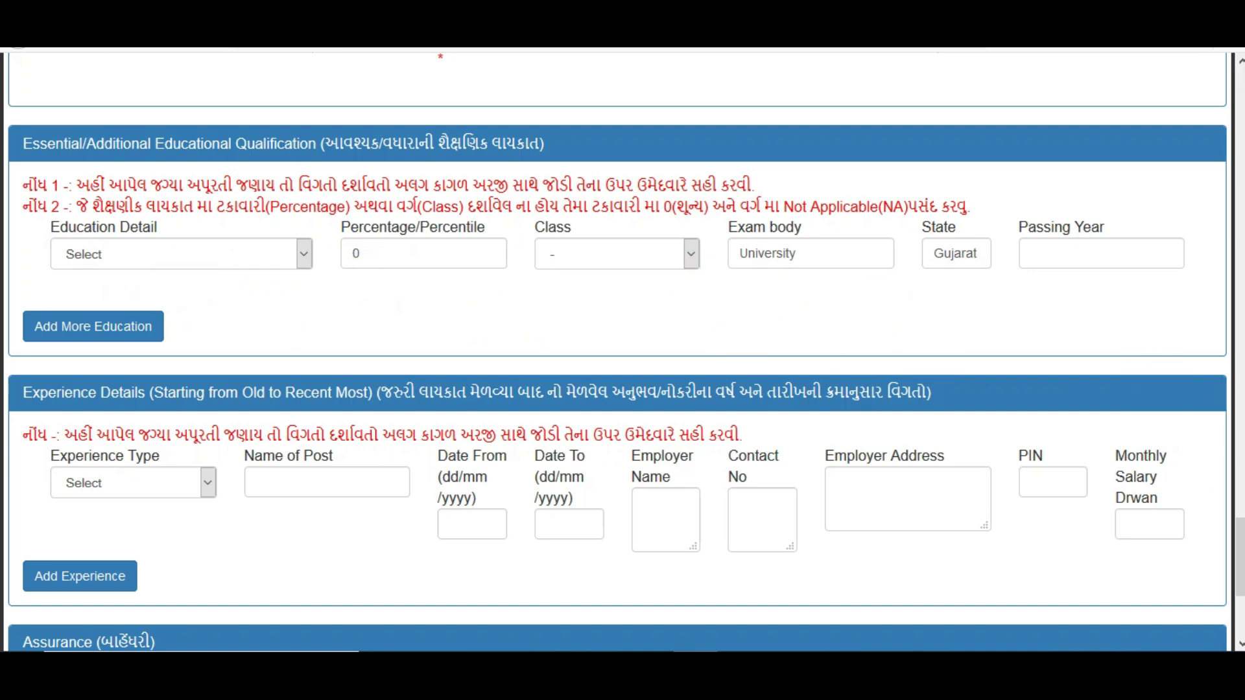
{"action": "scroll", "coordinate": [111, 365], "scroll_direction": "down", "scroll_amount": 3}
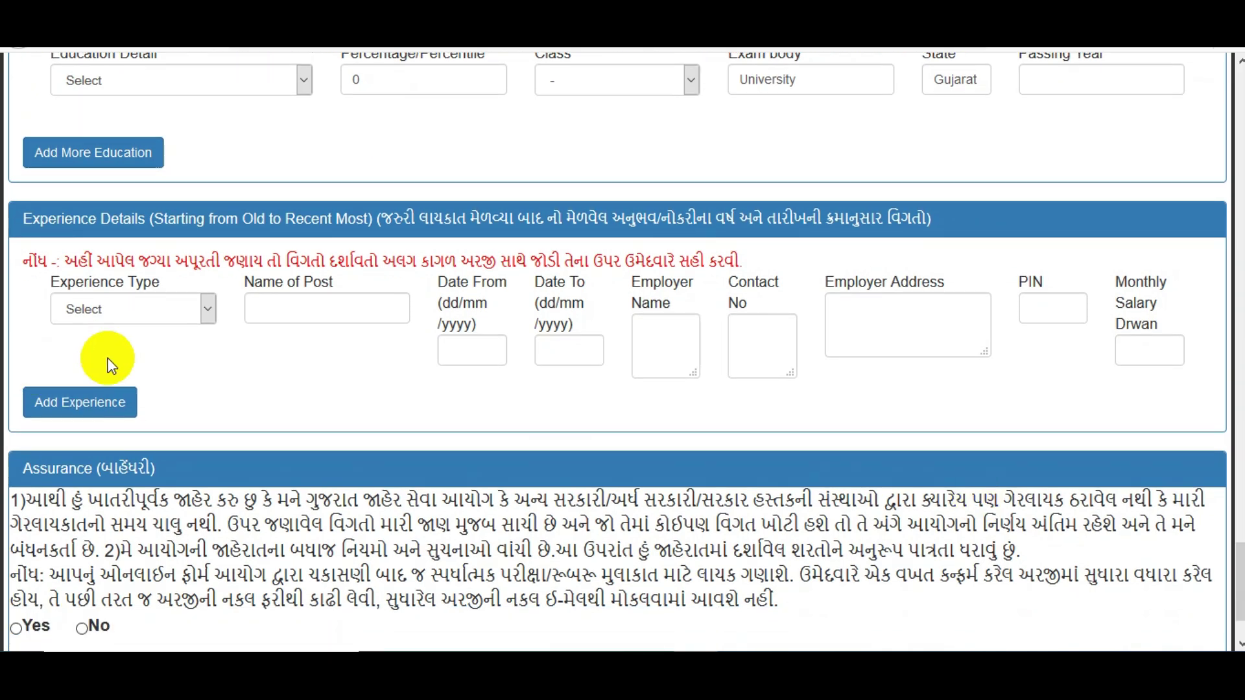
{"action": "left_click", "coordinate": [118, 311]}
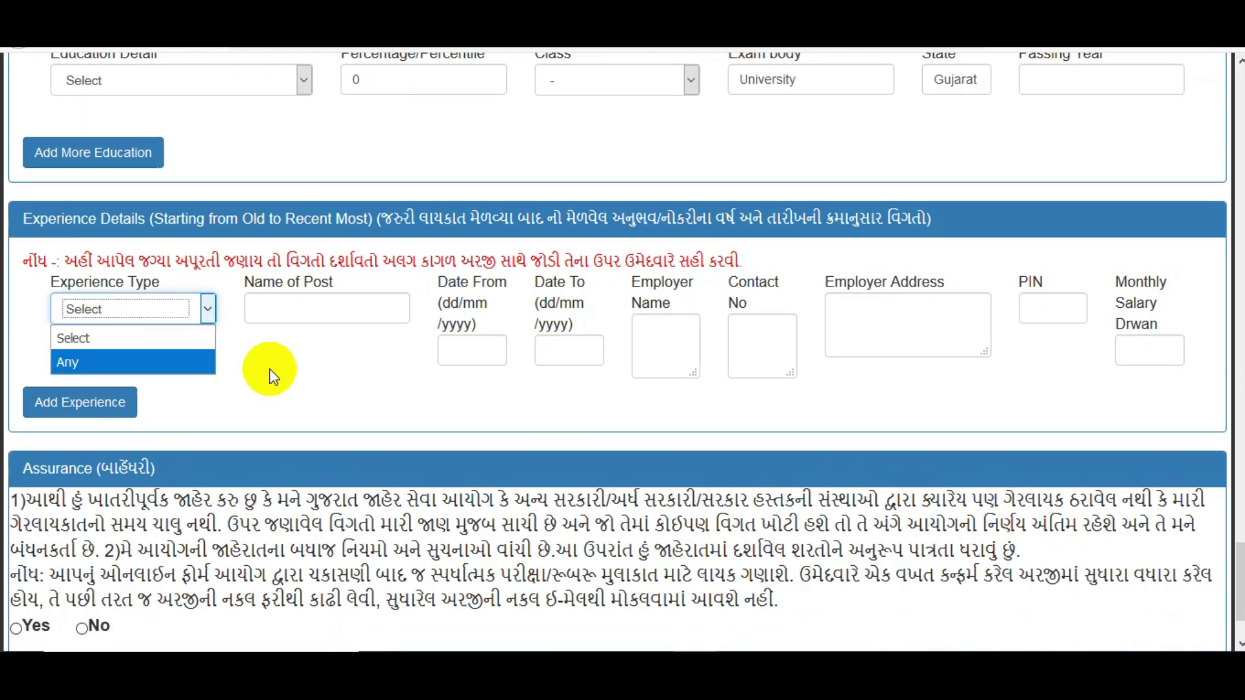
{"action": "left_click", "coordinate": [356, 378]}
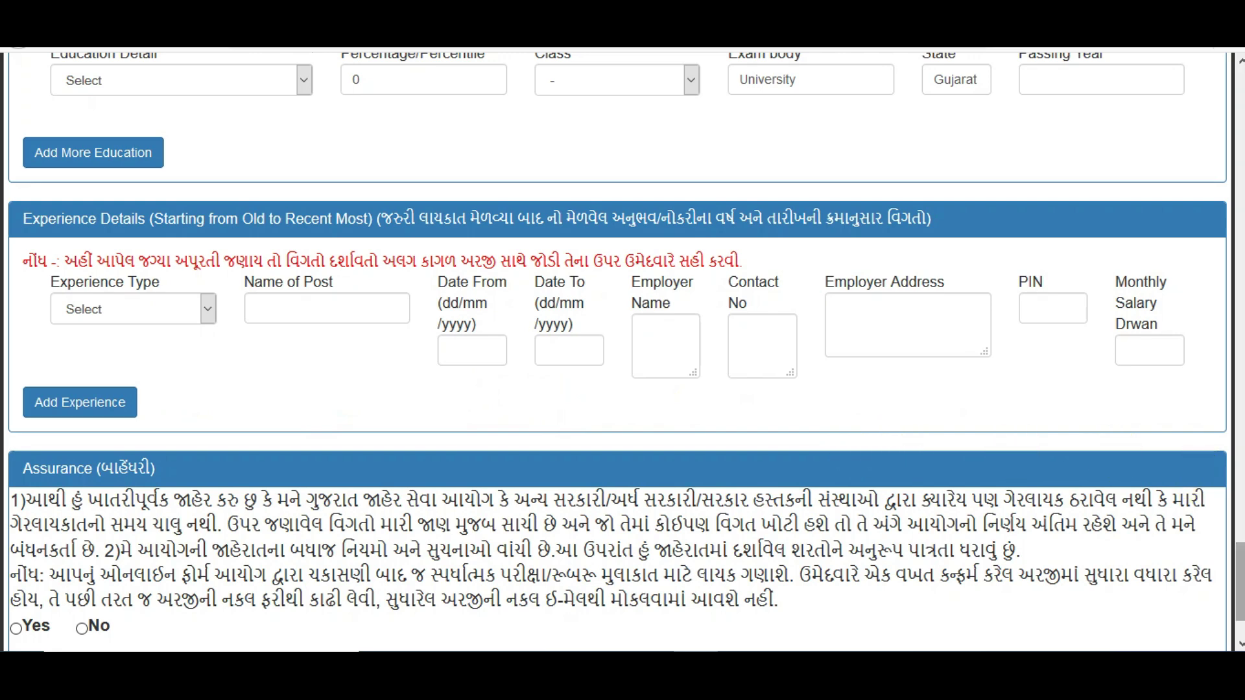
Answer Yes to the assurance declaration and save the application form
{"action": "scroll", "coordinate": [1240, 583], "scroll_direction": "down", "scroll_amount": 2}
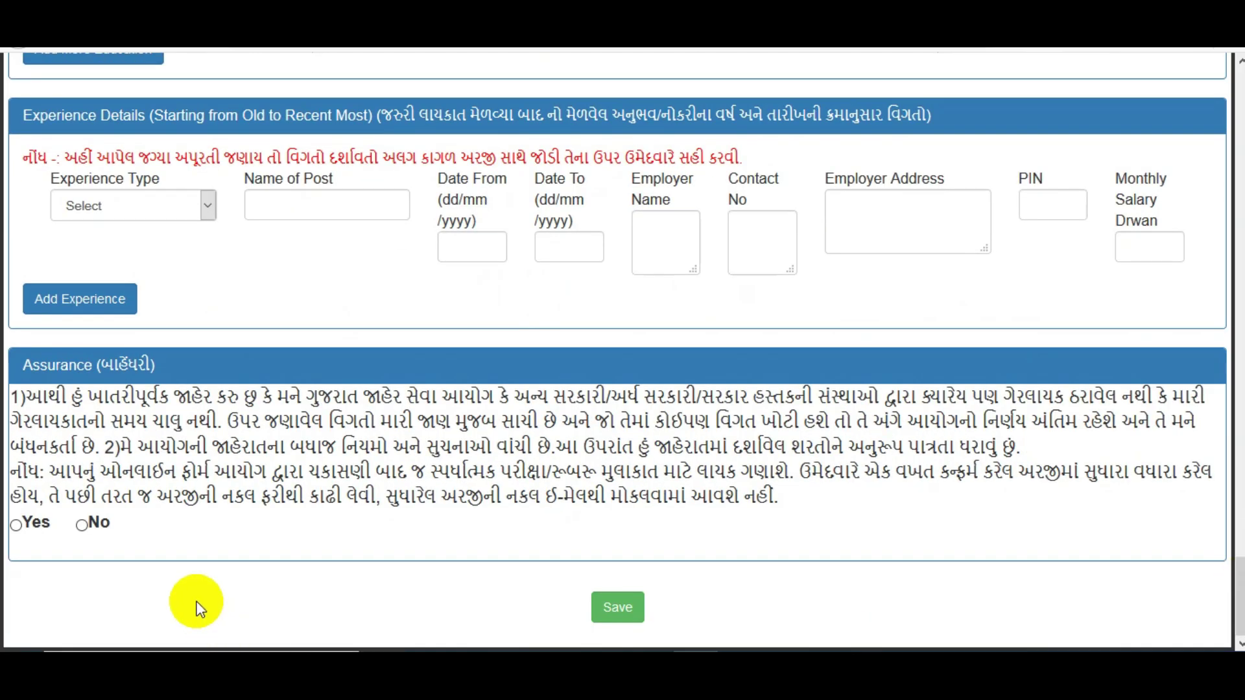
{"action": "left_click", "coordinate": [16, 525]}
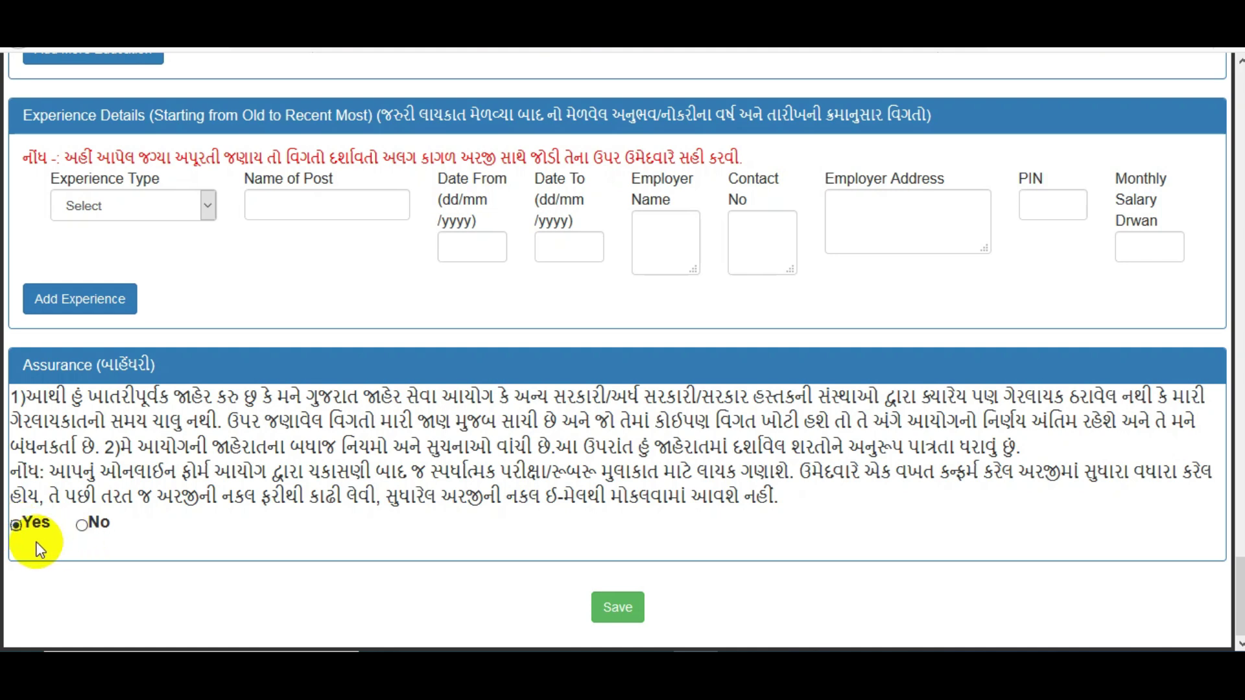
{"action": "left_click", "coordinate": [619, 610]}
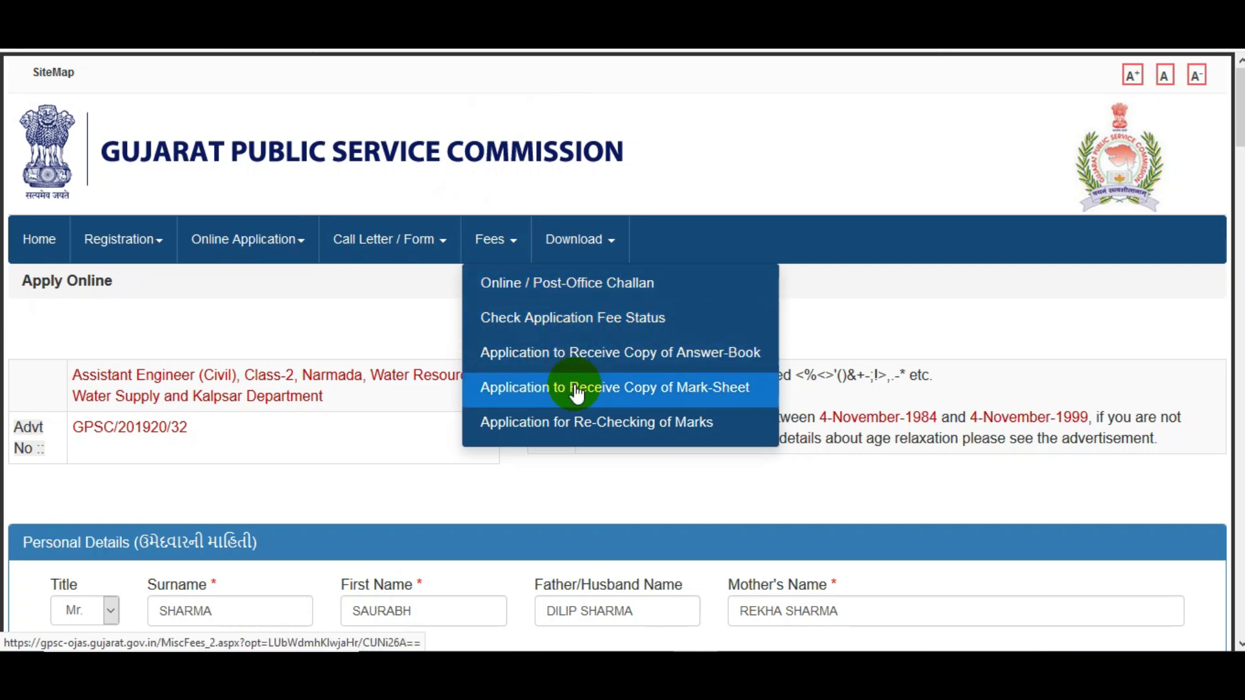
Open the Online / Post-Office Challan page and try printing the challan and application form for GPSC/201920/32 - Assistant Engineer (Civil)
{"action": "left_click", "coordinate": [599, 335]}
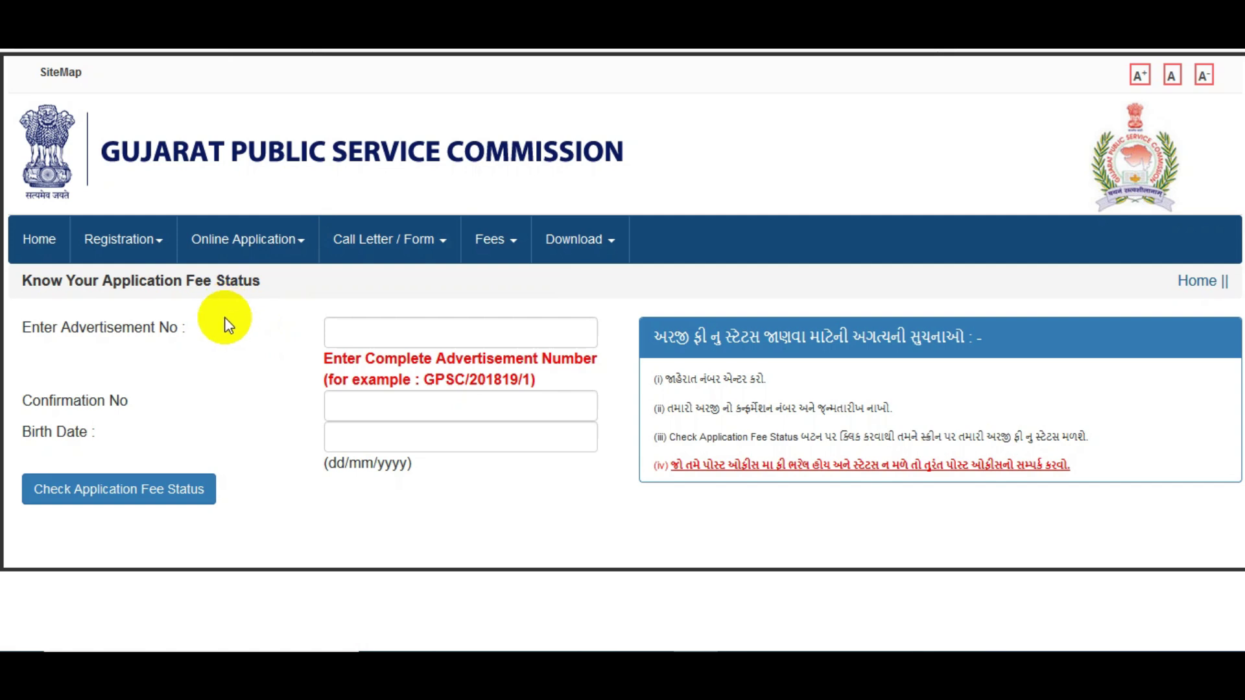
{"action": "mouse_move", "coordinate": [500, 255]}
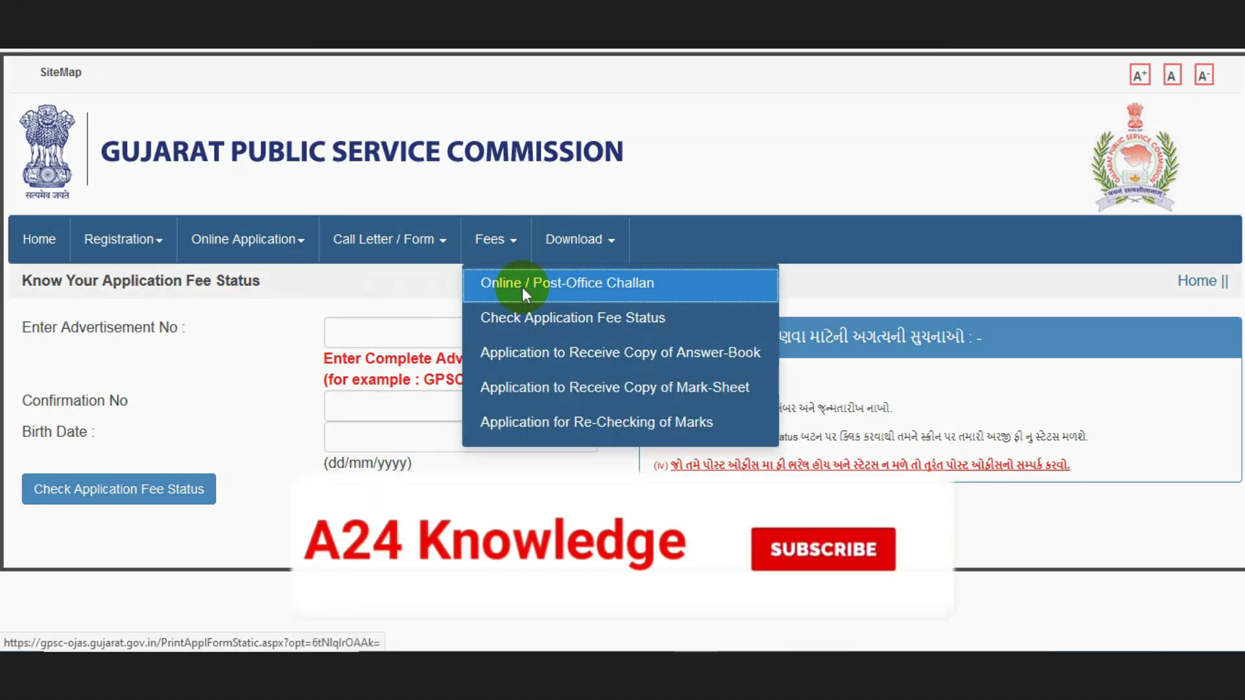
{"action": "left_click", "coordinate": [523, 288]}
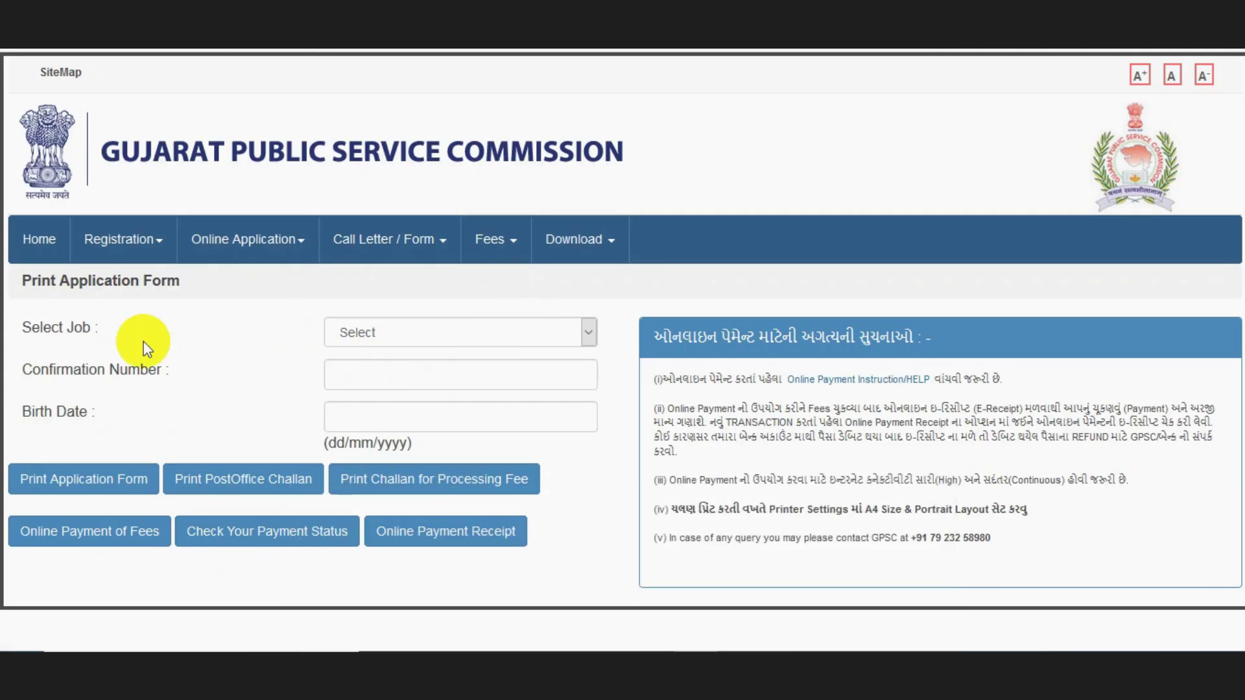
{"action": "left_click", "coordinate": [393, 340]}
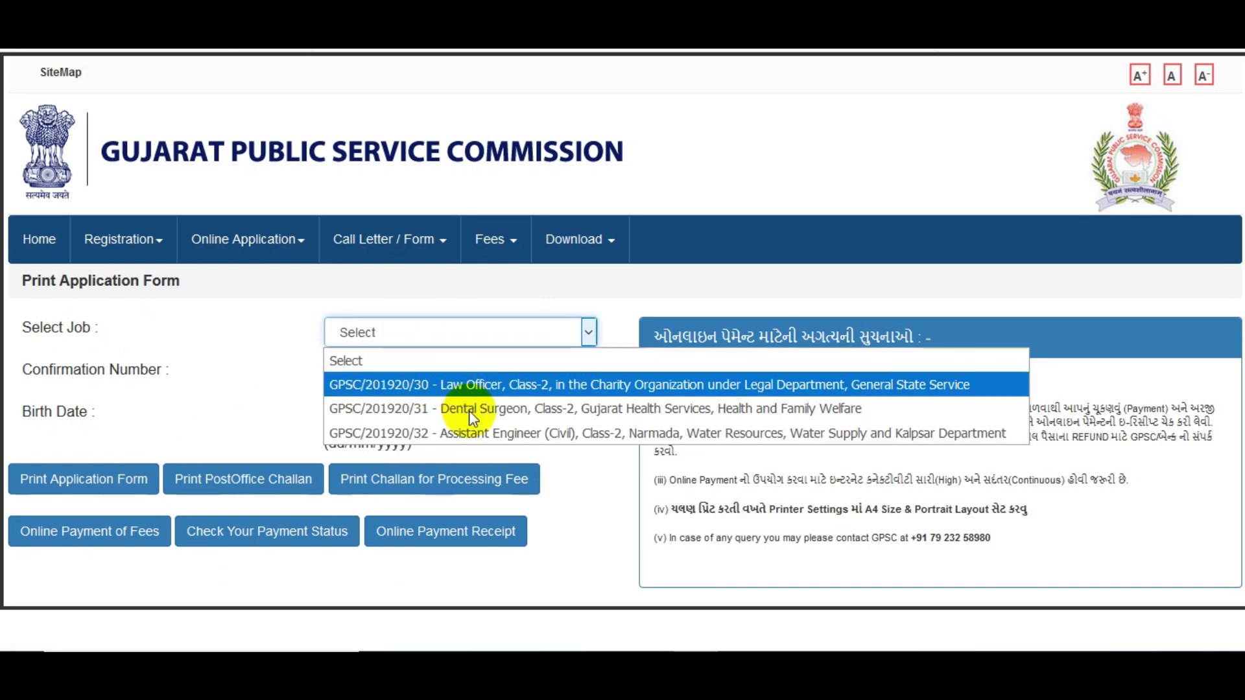
{"action": "left_click", "coordinate": [477, 433]}
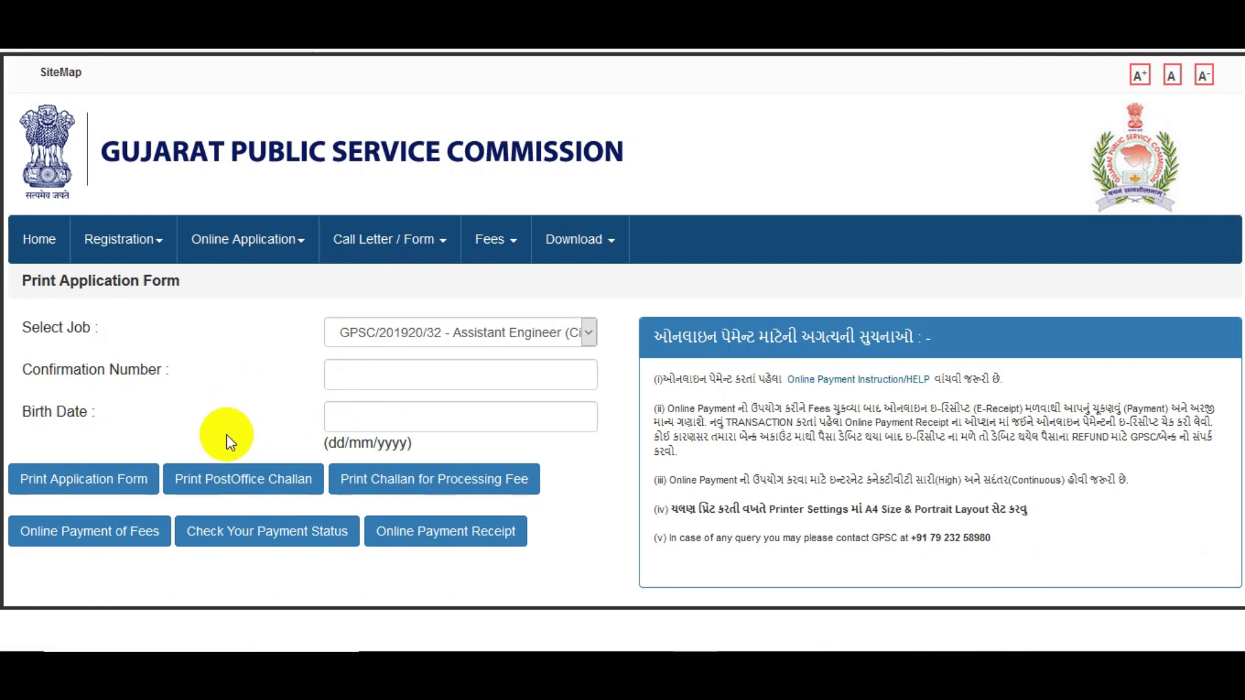
{"action": "left_click", "coordinate": [245, 490]}
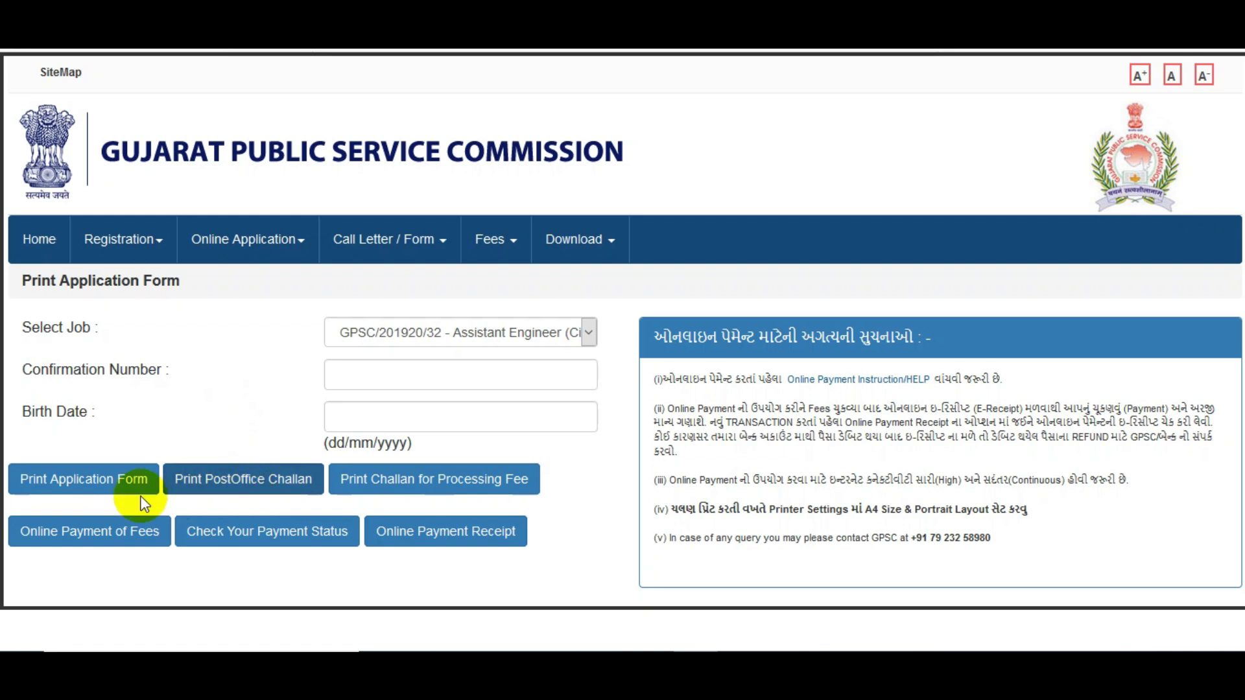
{"action": "left_click", "coordinate": [103, 489]}
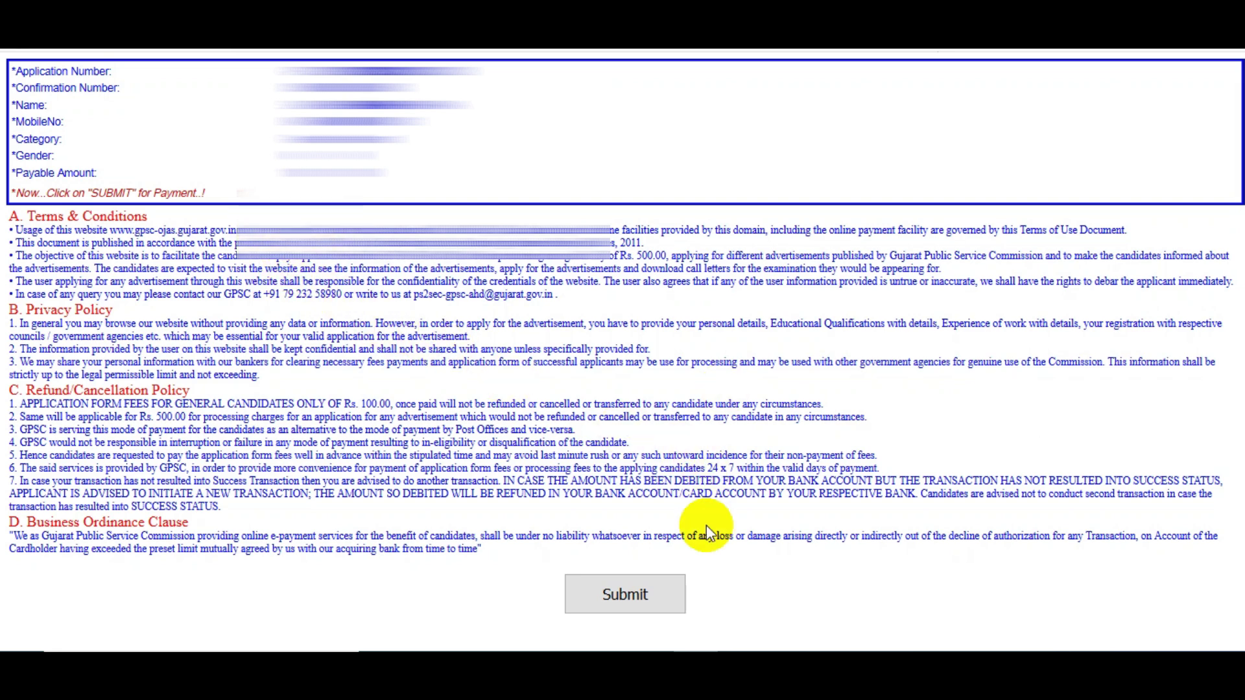
Submit the application fee for payment through Other Bank Debit Cards and confirm the payment details
{"action": "left_click", "coordinate": [620, 595]}
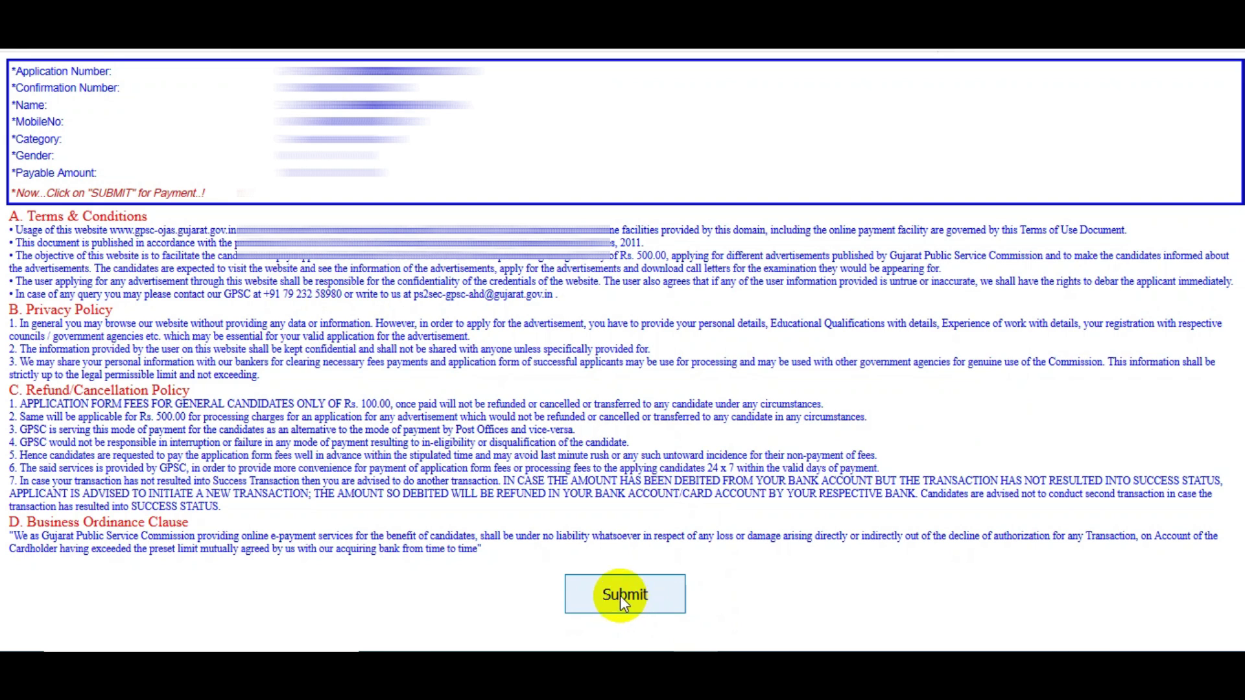
{"action": "scroll", "coordinate": [622, 353], "scroll_direction": "down", "scroll_amount": 1}
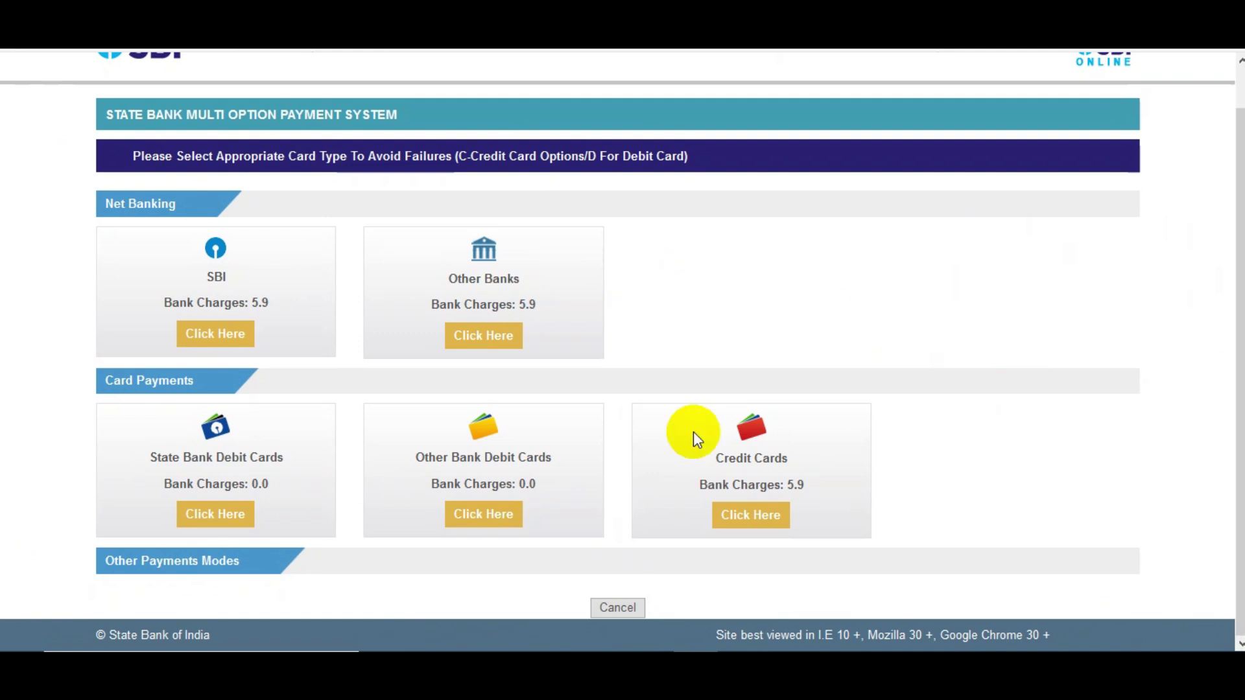
{"action": "left_click", "coordinate": [495, 519]}
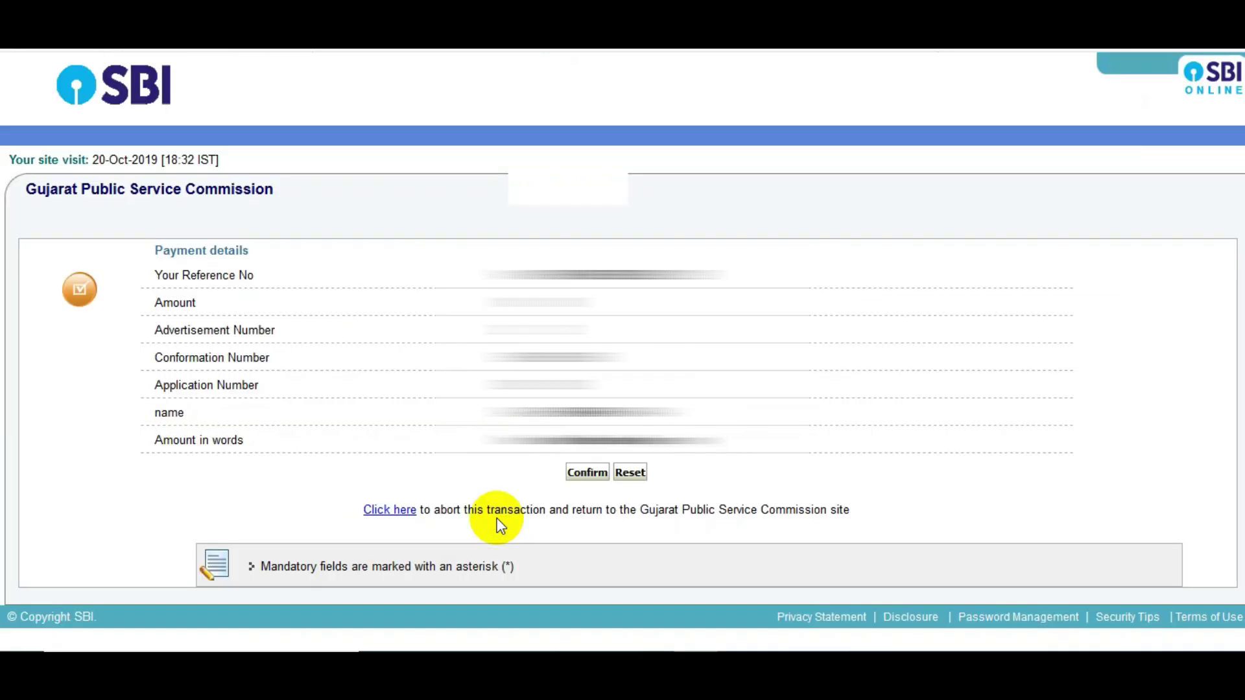
{"action": "left_click", "coordinate": [587, 473]}
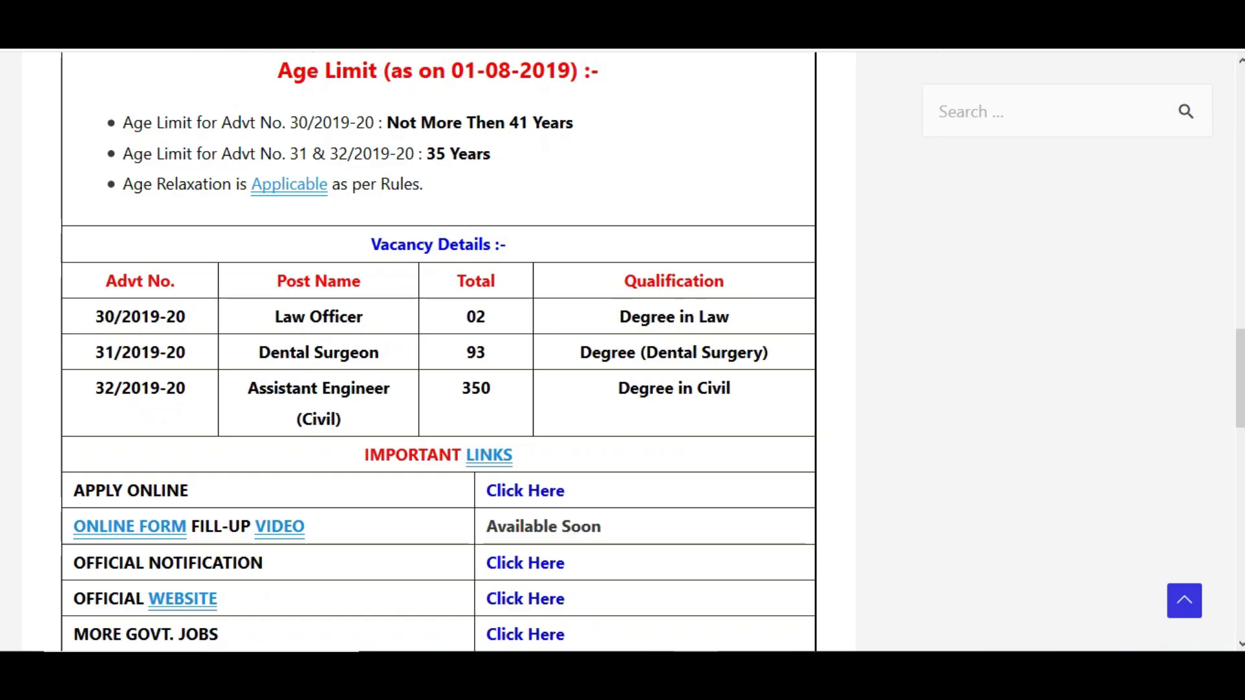
{"action": "scroll", "coordinate": [1214, 250], "scroll_direction": "up", "scroll_amount": 8}
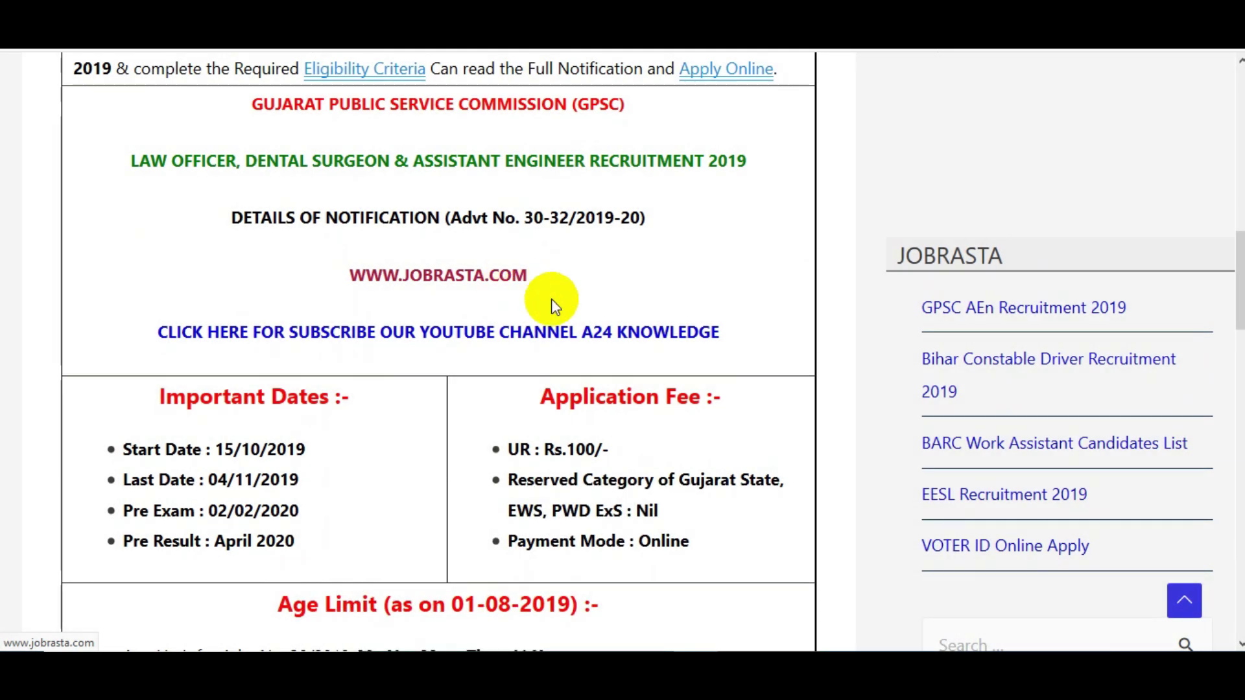
{"action": "scroll", "coordinate": [528, 286], "scroll_direction": "up", "scroll_amount": 5}
{"action": "scroll", "coordinate": [622, 350], "scroll_direction": "up", "scroll_amount": 8}
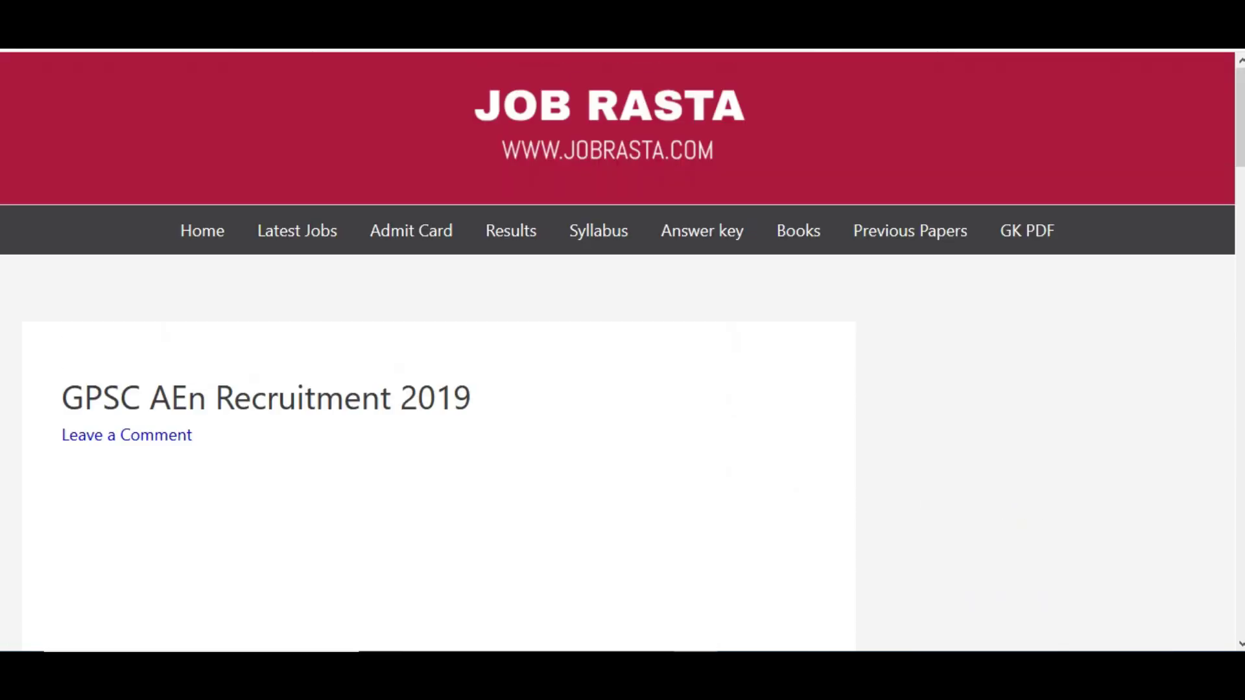